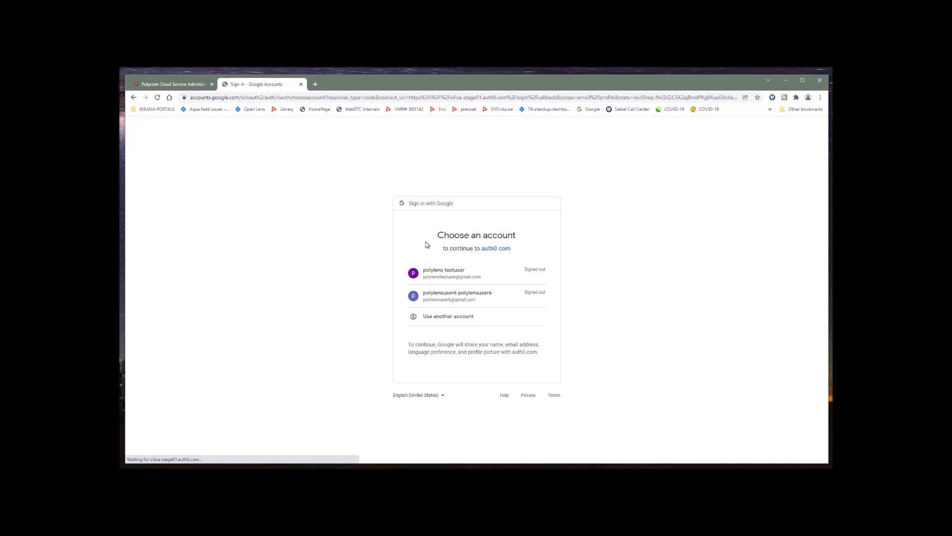
Step: Sign in to Google with a different account, entering its e-mail and password
left_click(469, 317)
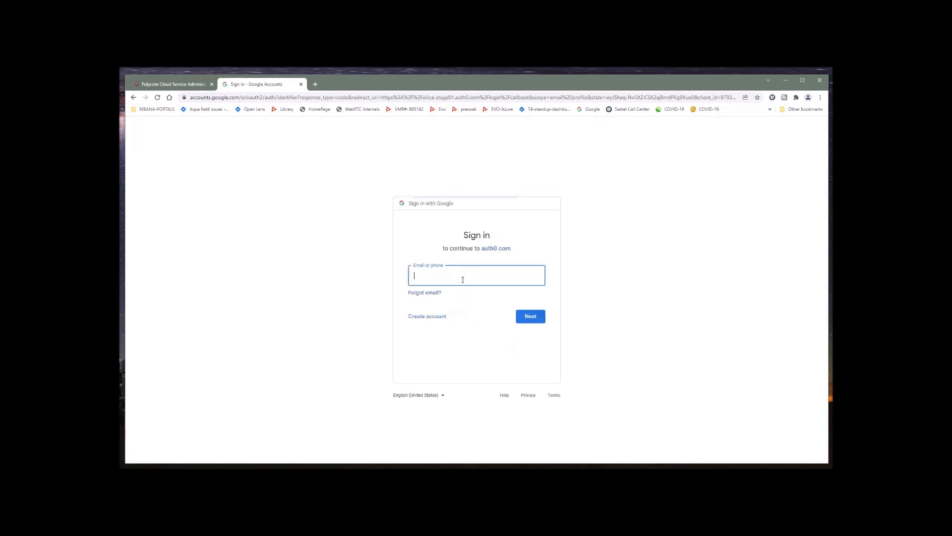
left_click(485, 330)
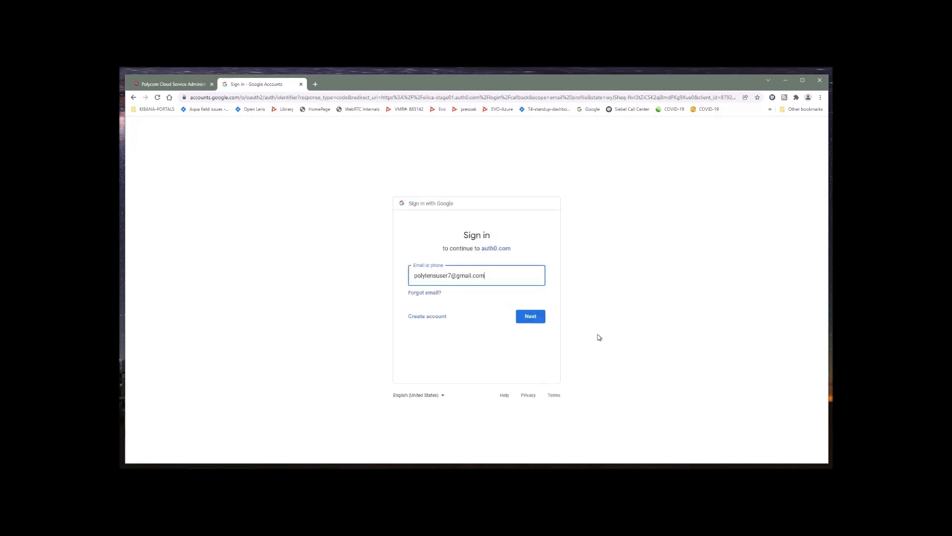
left_click(529, 317)
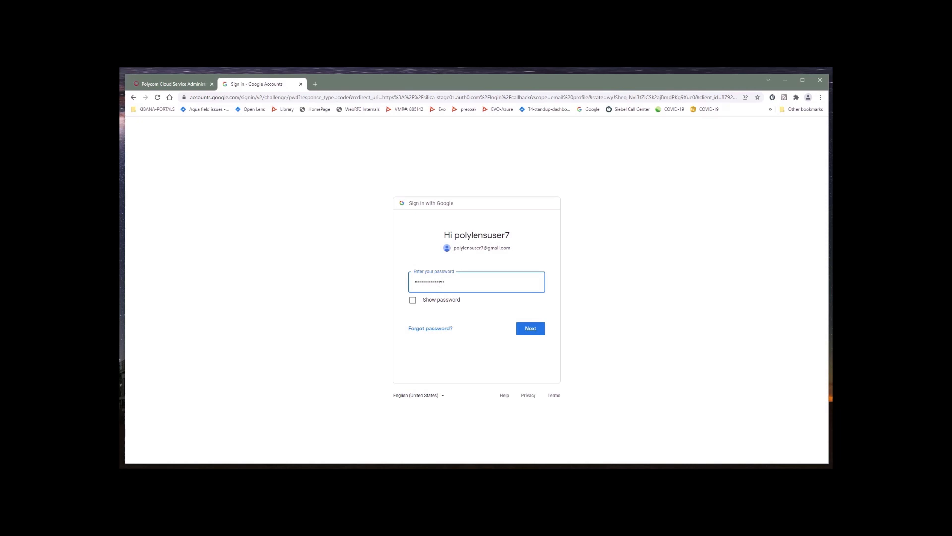
left_click(530, 329)
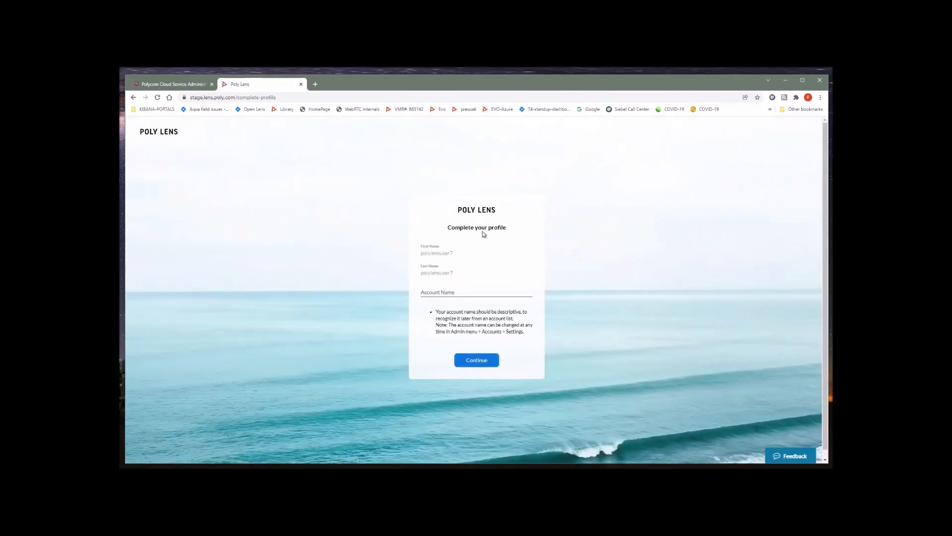
Step: Complete the Poly Lens profile with account name 'polylensuse'
left_click(430, 296)
type("polylensuser7")
left_click(477, 360)
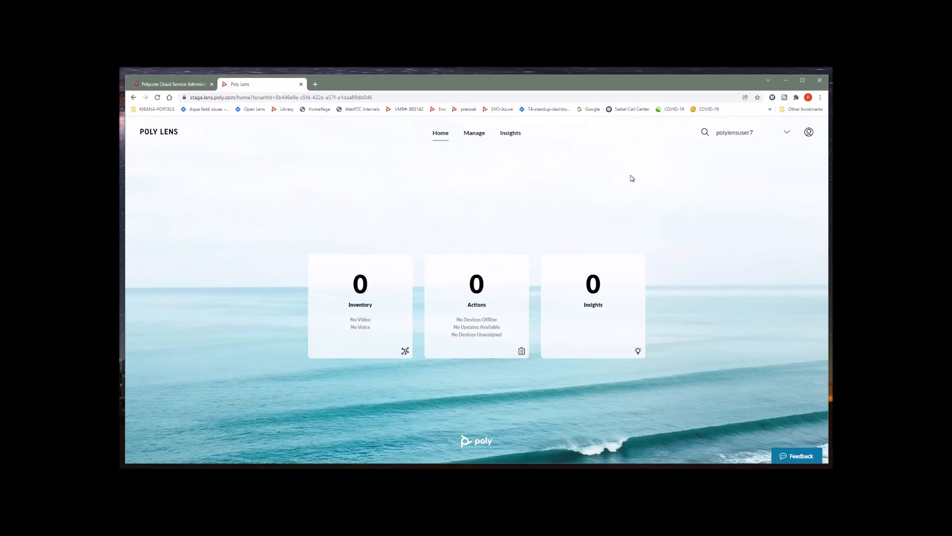
Step: Open the polylensuse account's details from Manage Accounts
left_click(809, 131)
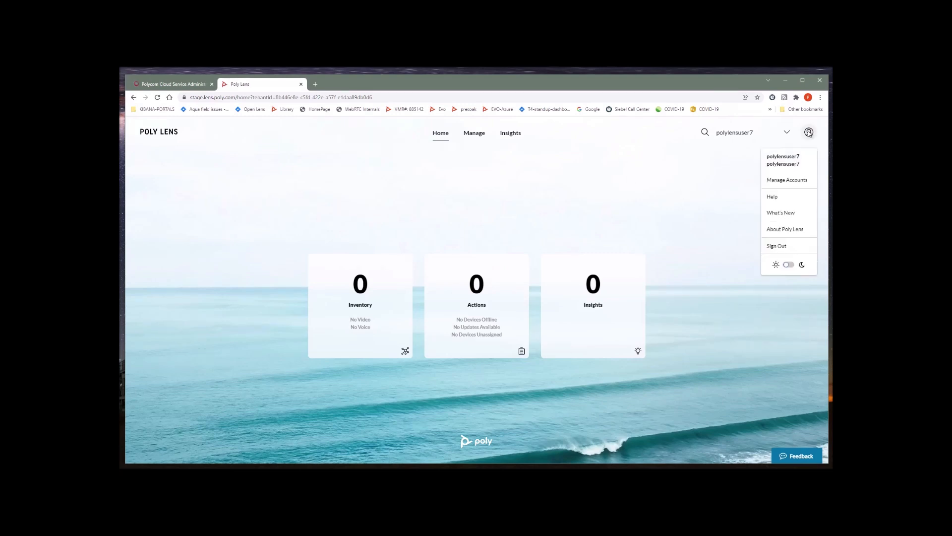
left_click(799, 179)
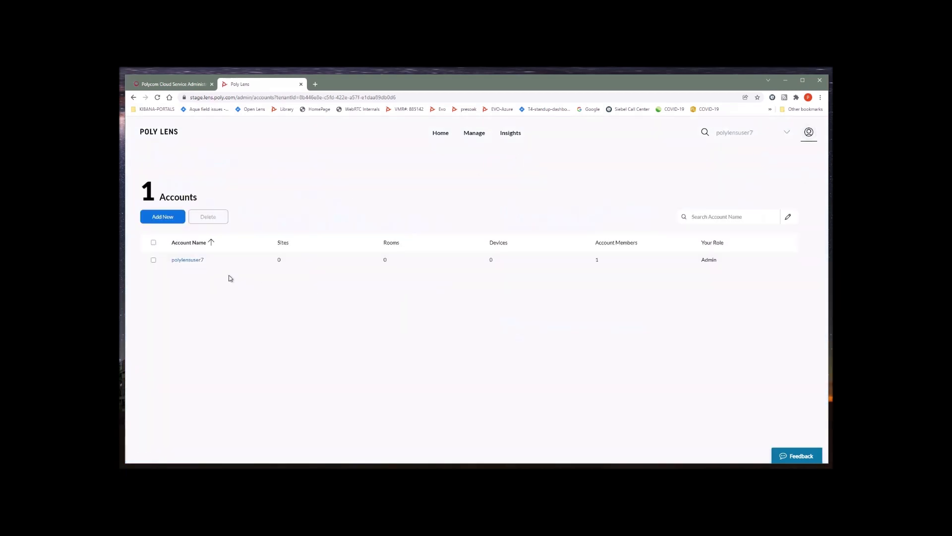
left_click(184, 261)
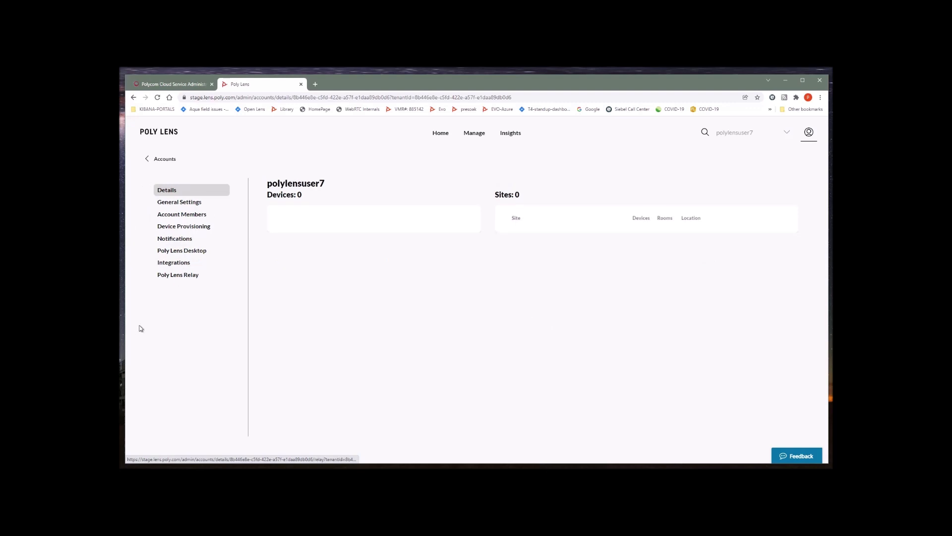
left_click(190, 227)
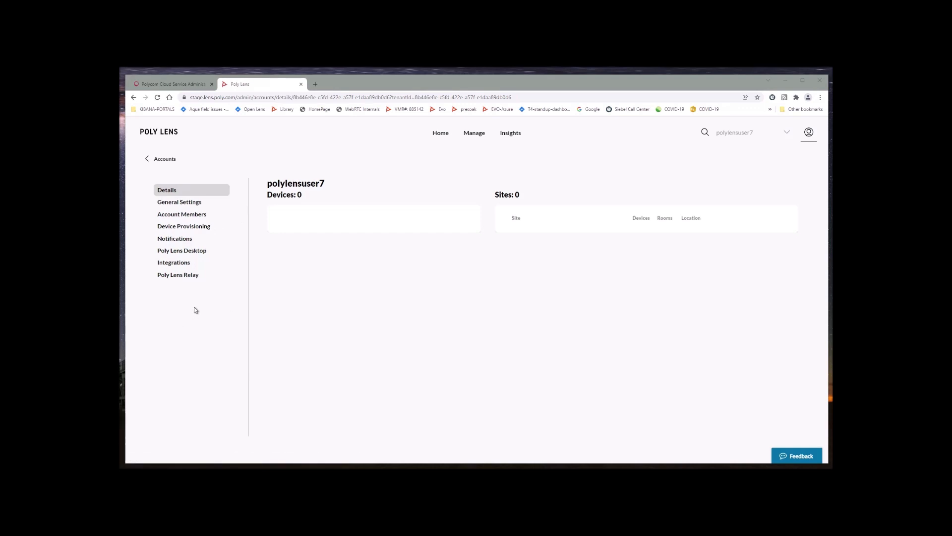
Step: Fill in the provisioning Server User, New Password and Confirm Password fields
left_click(187, 226)
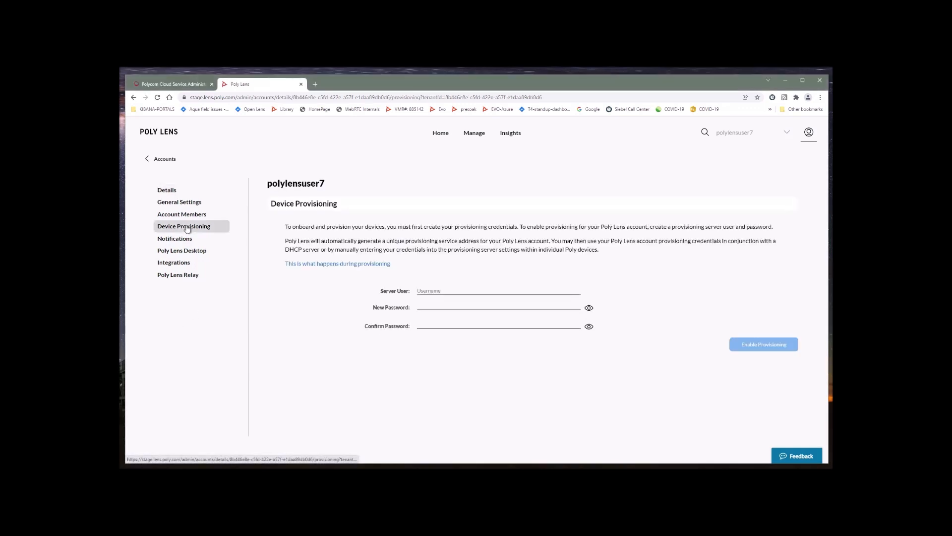
left_click(466, 288)
type("polylensuser7")
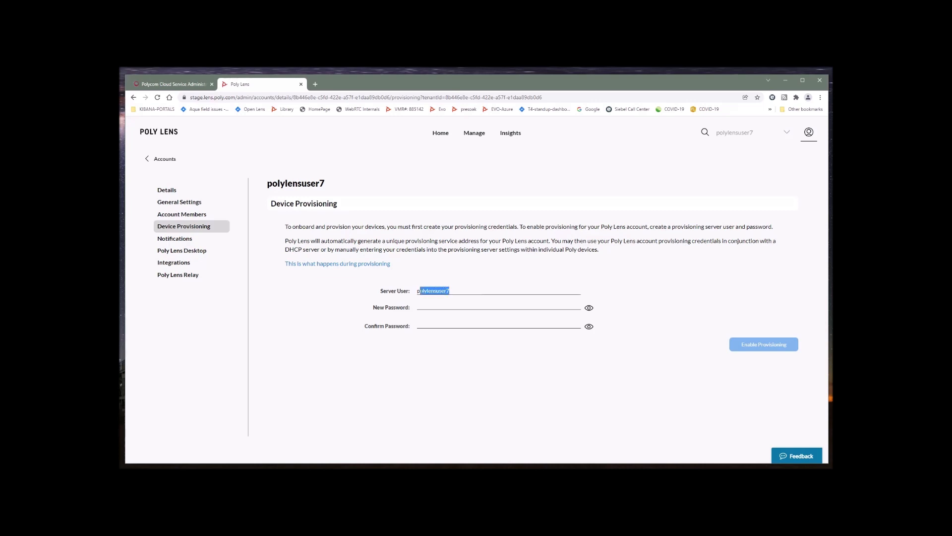
right_click(429, 289)
left_click(466, 316)
left_click(430, 303)
key("ctrl+v")
left_click(436, 323)
key("ctrl+v")
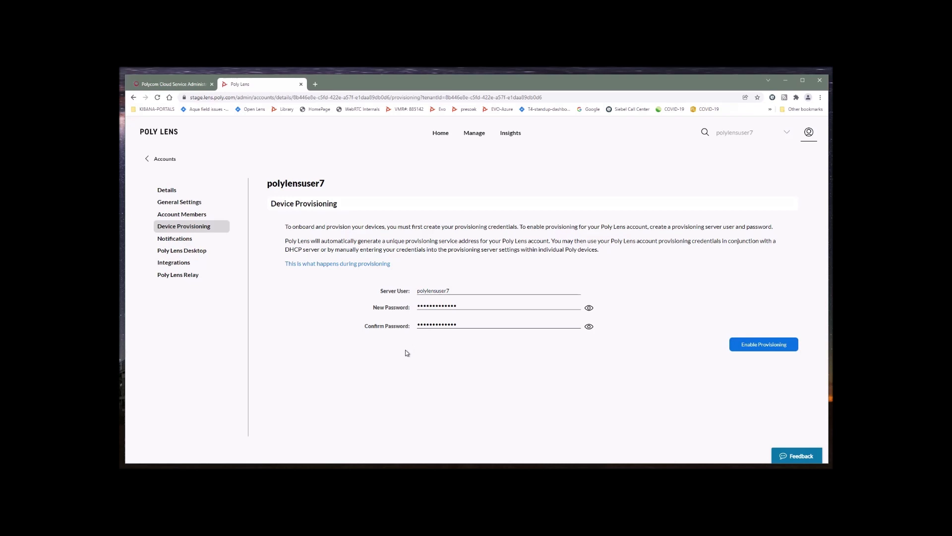
Step: Enable device provisioning, acknowledge the summary, and highlight the generated server address
left_click(766, 344)
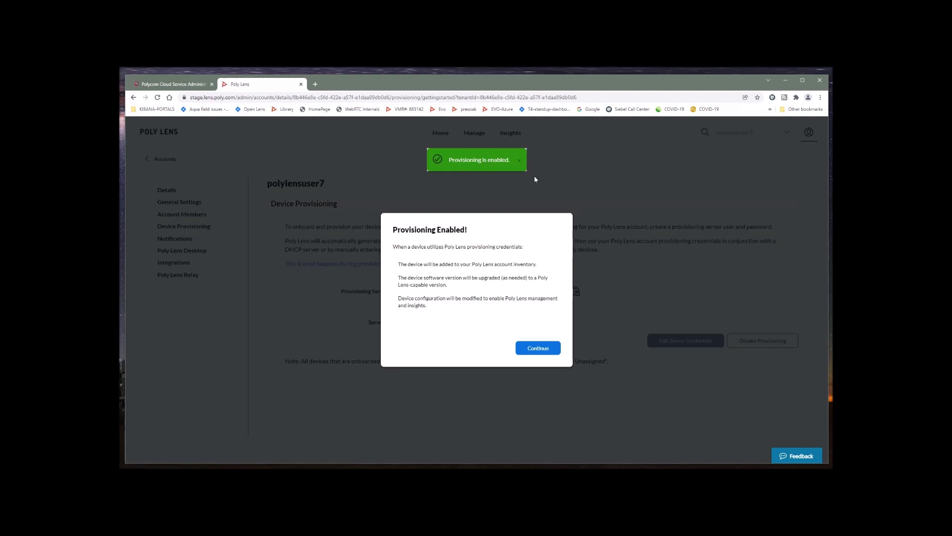
left_click(519, 160)
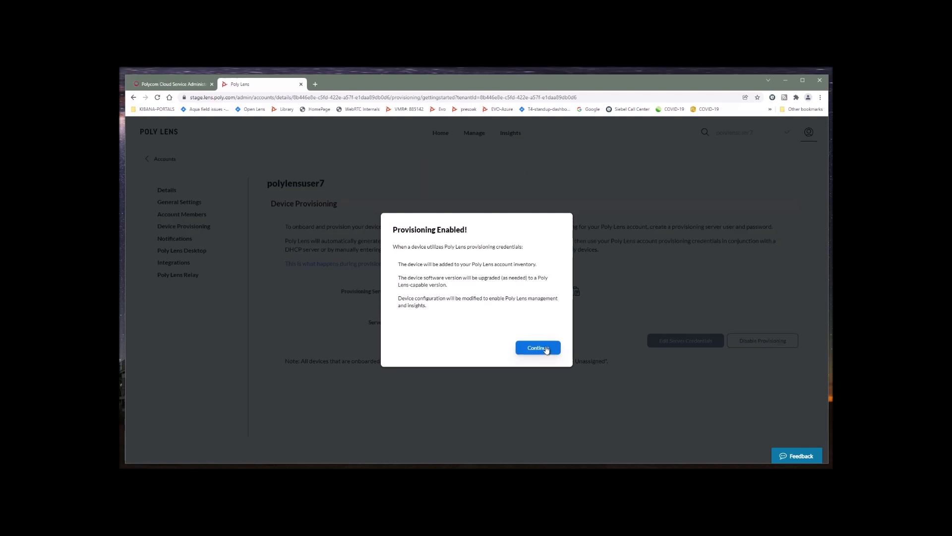
left_click(545, 347)
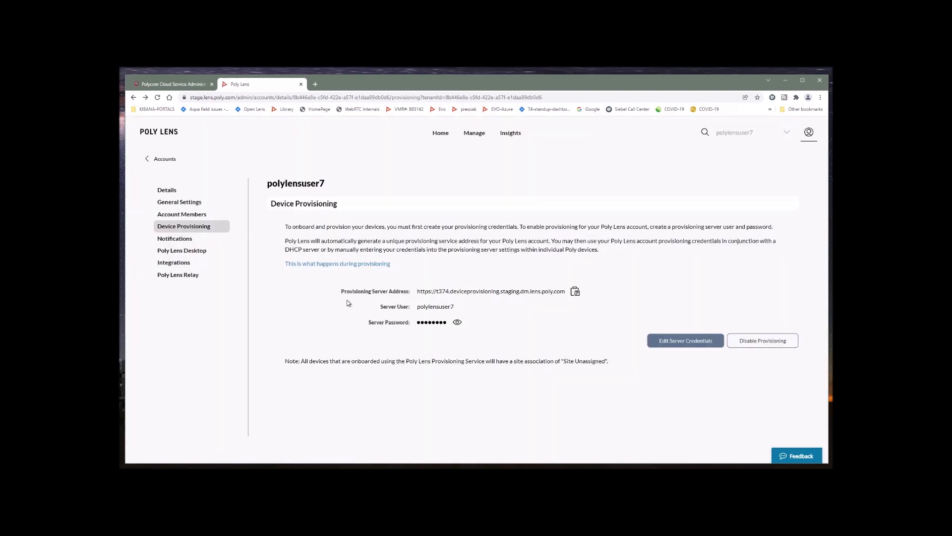
left_click_drag(341, 292, 406, 294)
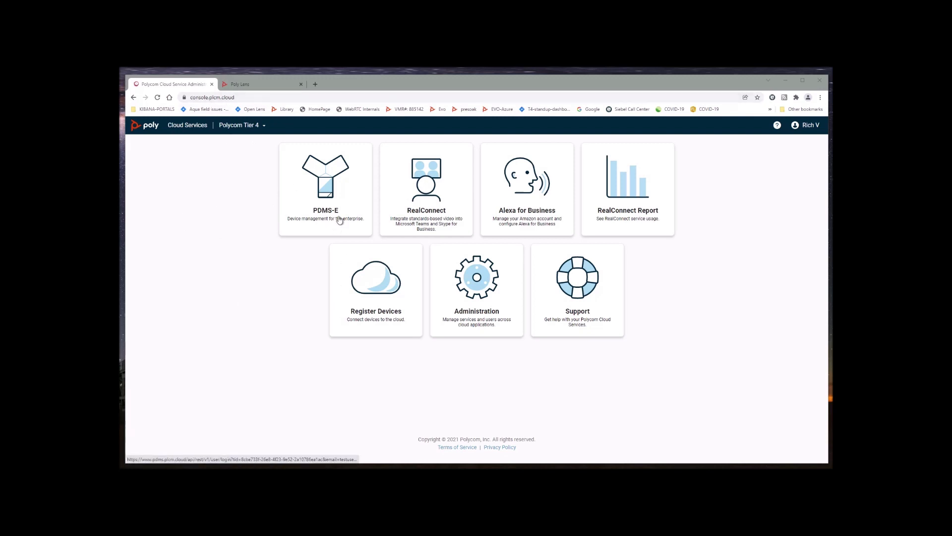
Step: Export the PDMS-E device data for Poly Lens and save the zipped config report
left_click(327, 183)
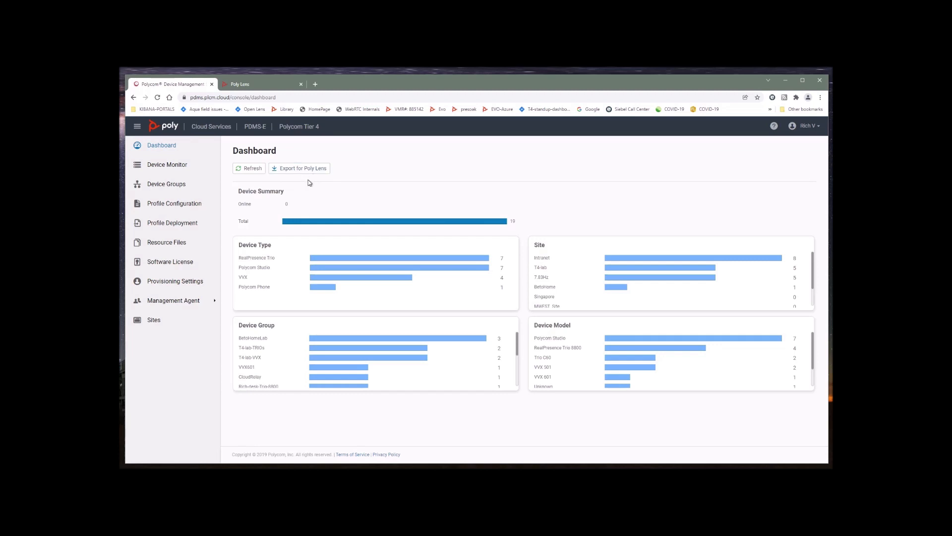
left_click(303, 168)
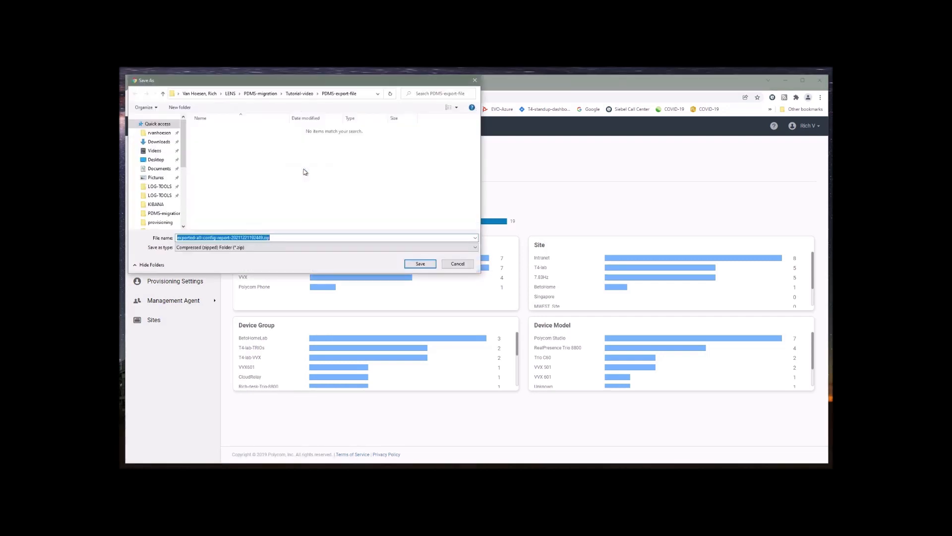
left_click(421, 265)
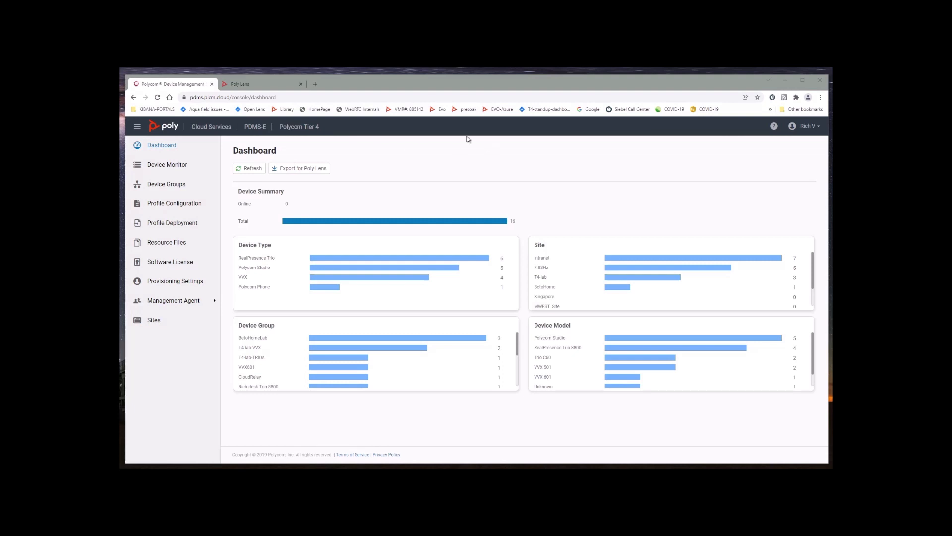
left_click(264, 85)
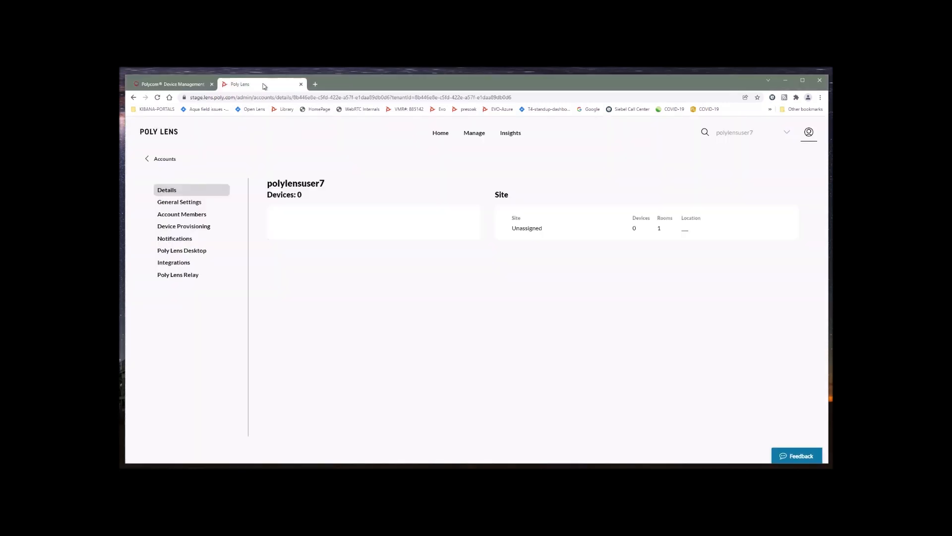
Step: Import the exported config report zip into Poly Lens via Import & Migrate
left_click(809, 132)
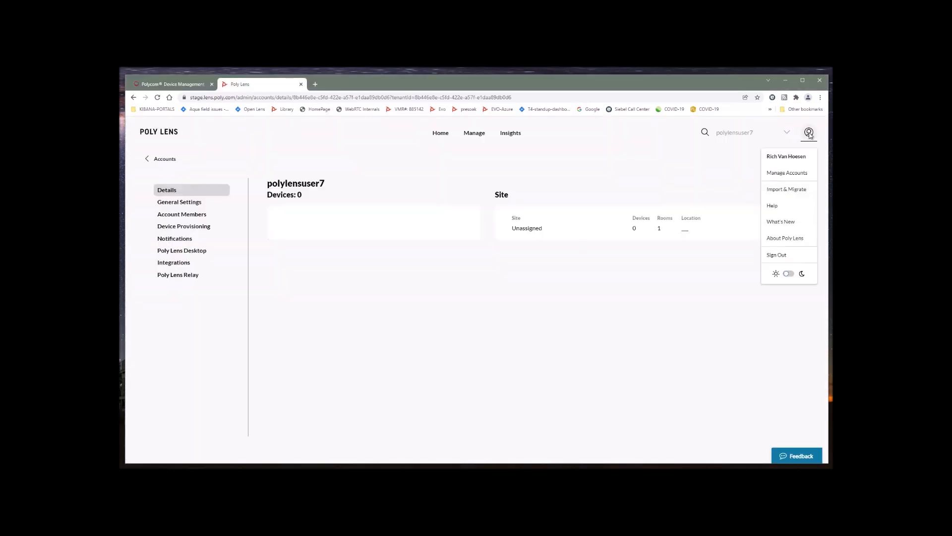
left_click(790, 190)
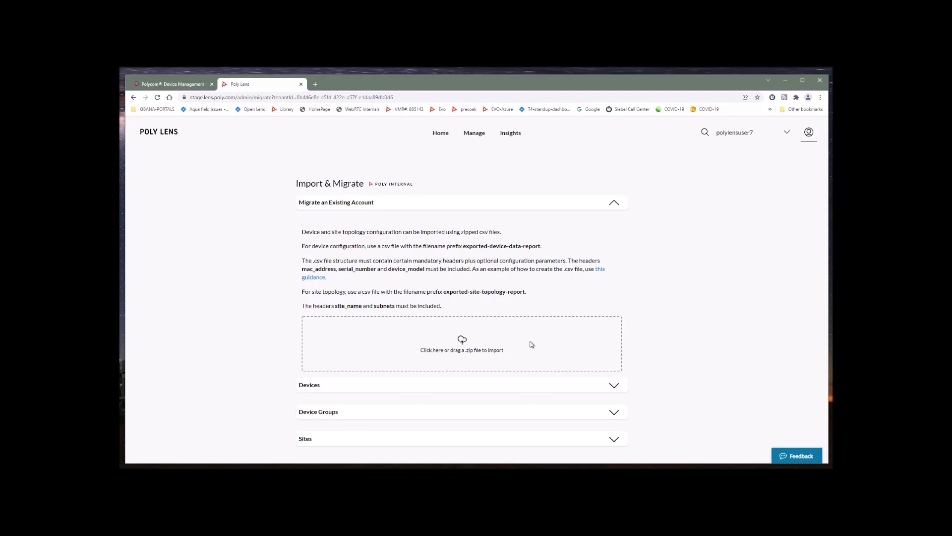
left_click(462, 342)
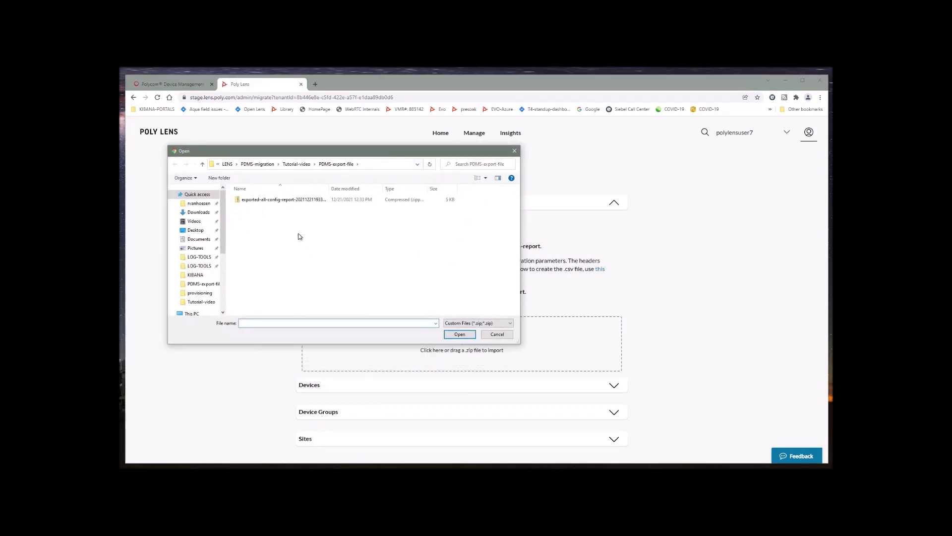
left_click(268, 199)
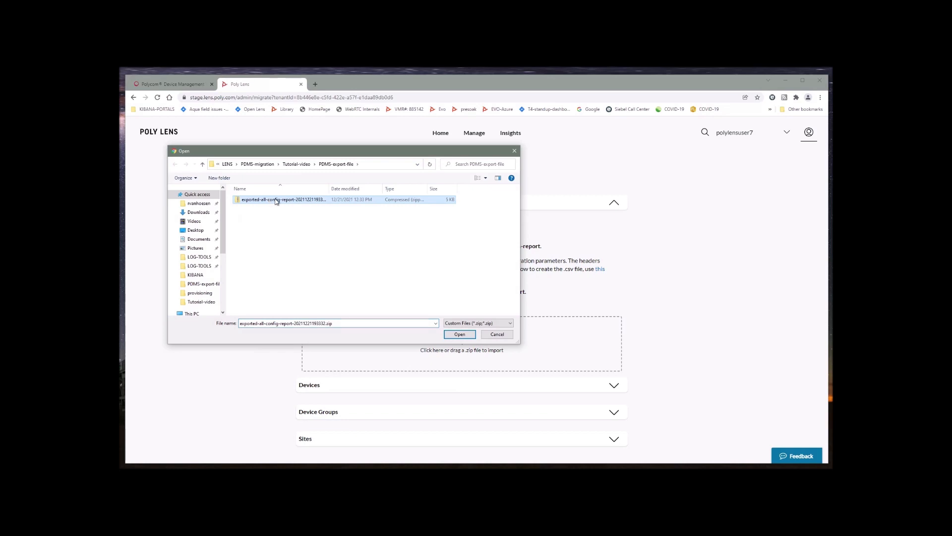
left_click(460, 335)
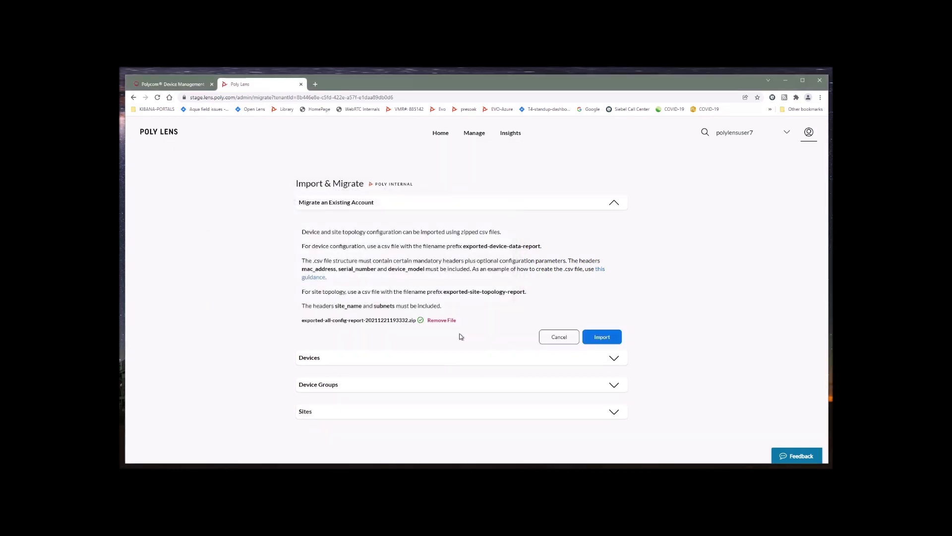
left_click(608, 339)
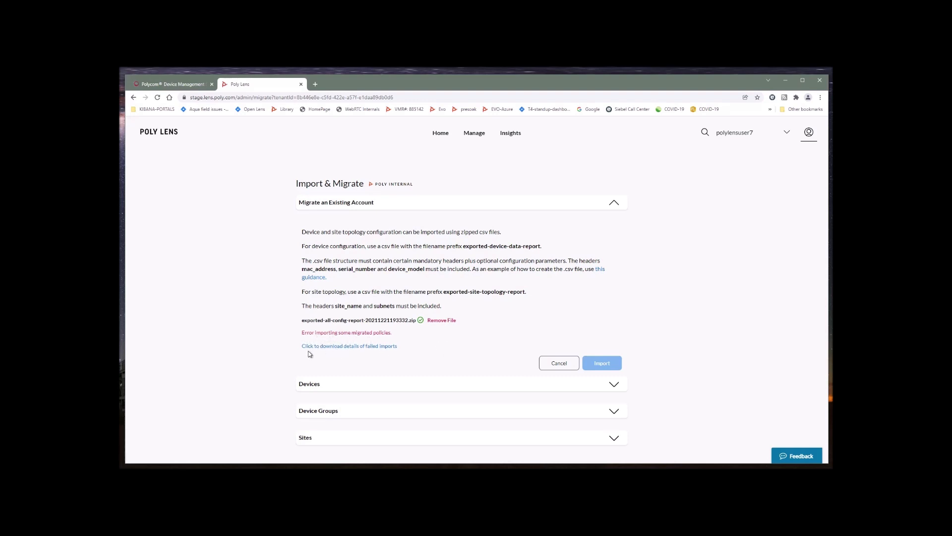
Step: Save the failed-import details as Migration-Errors.txt and open the file
left_click(352, 345)
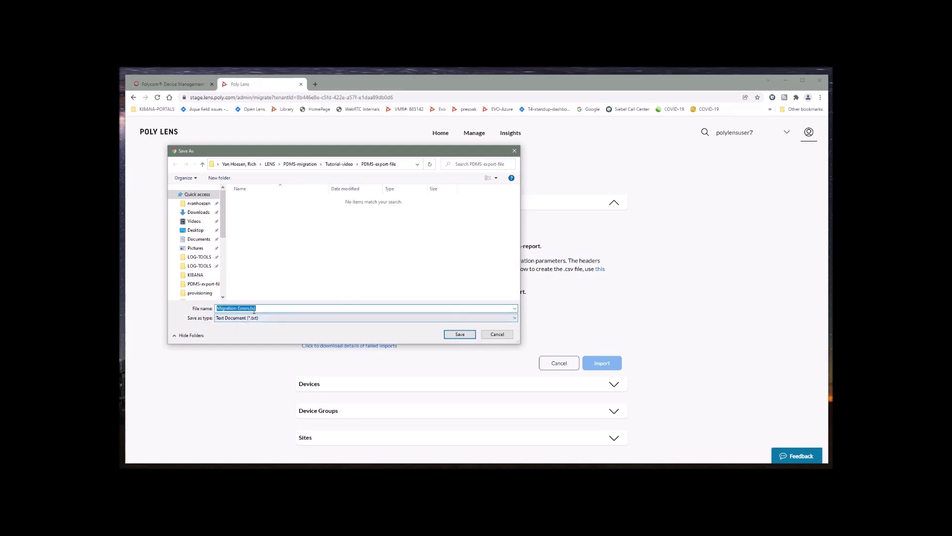
left_click(459, 335)
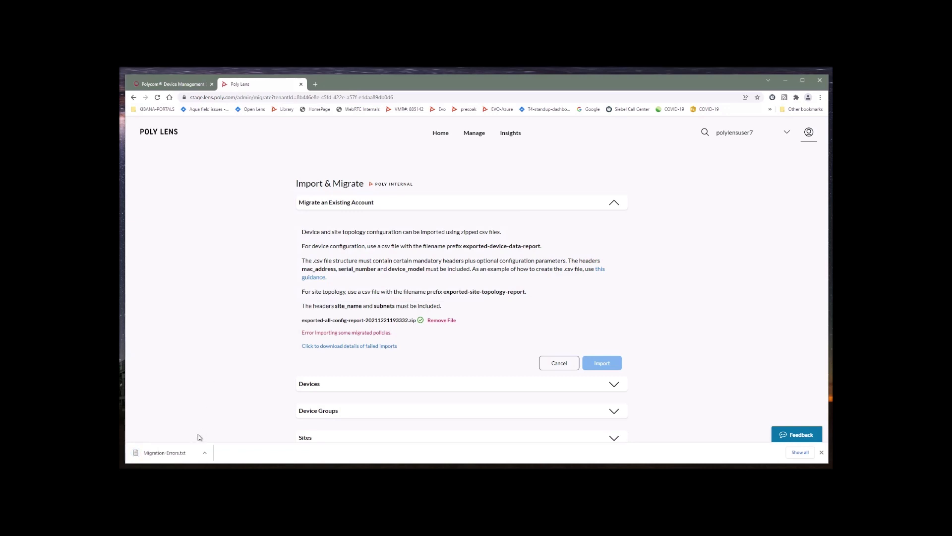
left_click(177, 453)
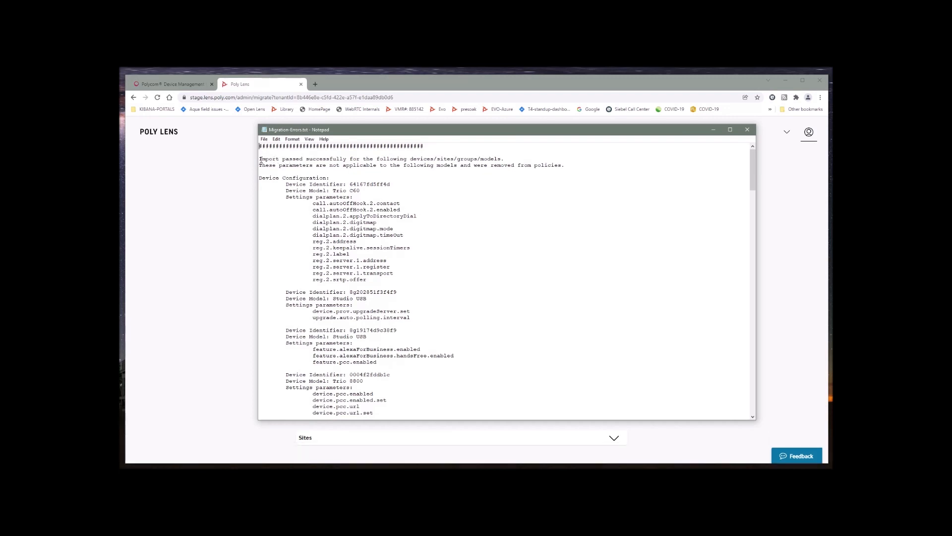
Step: Highlight the import-passed summary line in Migration-Errors.txt, then close Notepad
left_click_drag(259, 159, 511, 163)
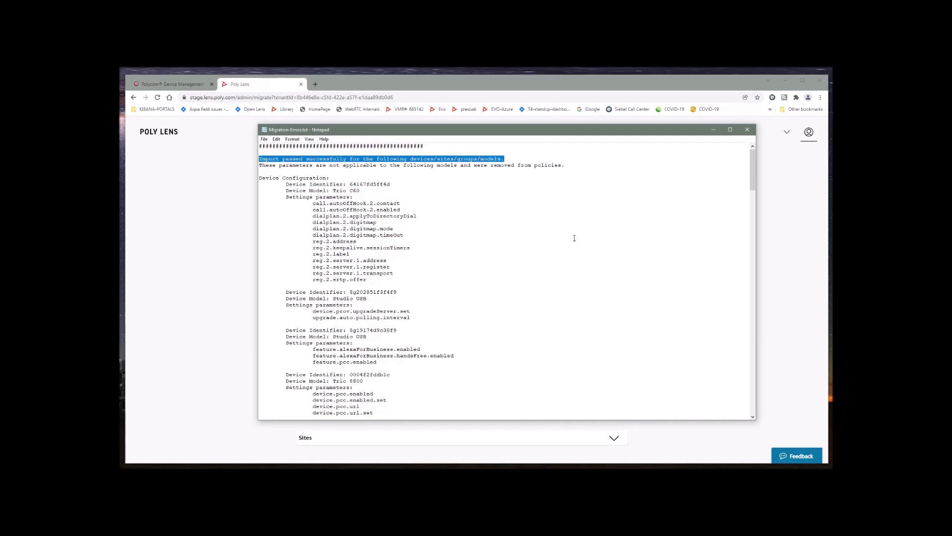
left_click(747, 130)
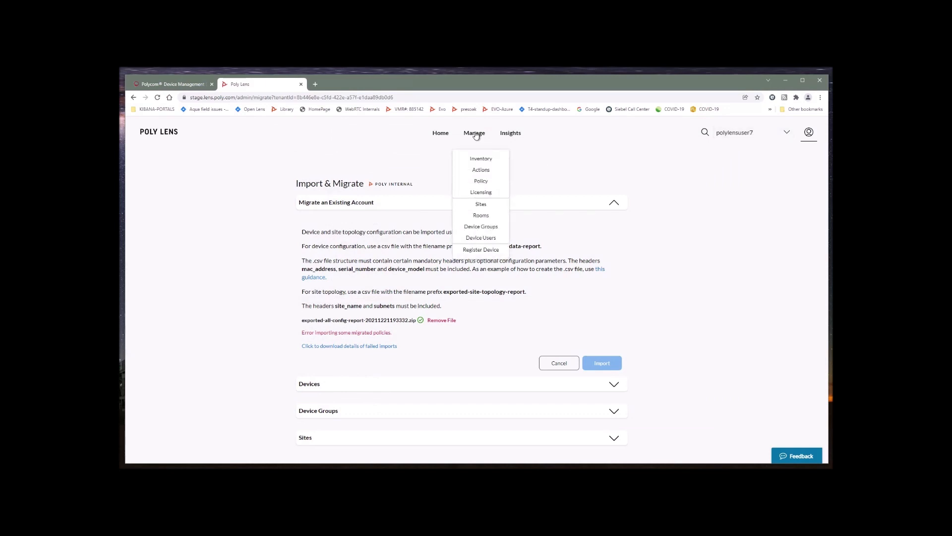
Step: Review the imported Inventory, Sites, Device Groups and Rooms lists in turn
left_click(481, 158)
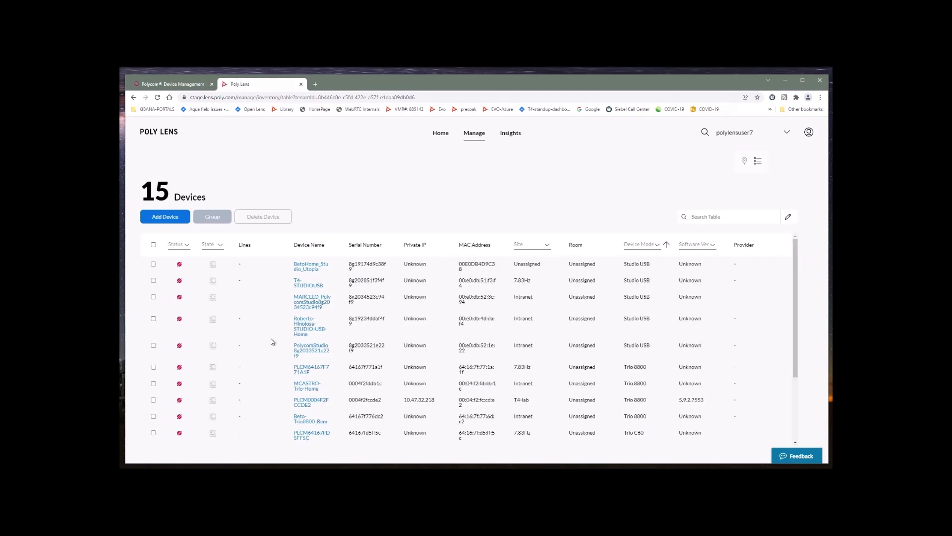
left_click(481, 135)
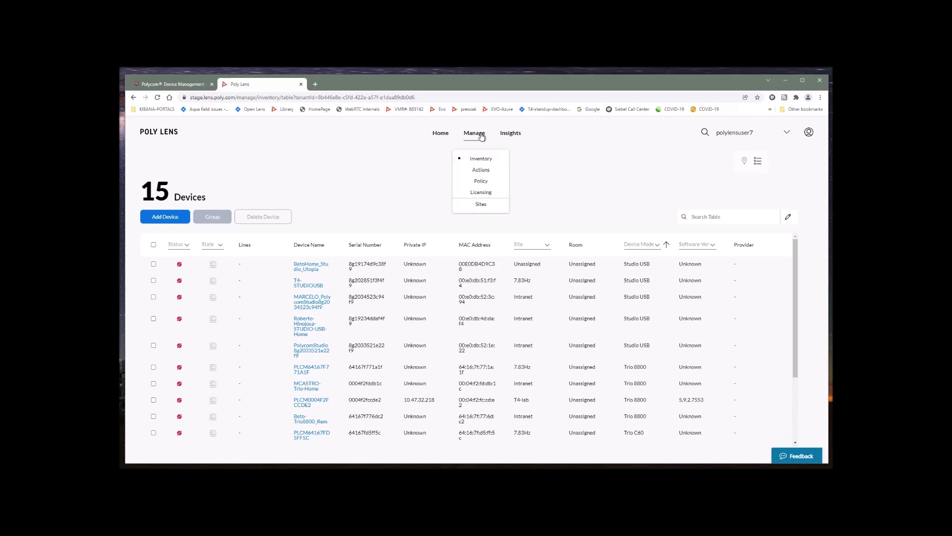
left_click(480, 205)
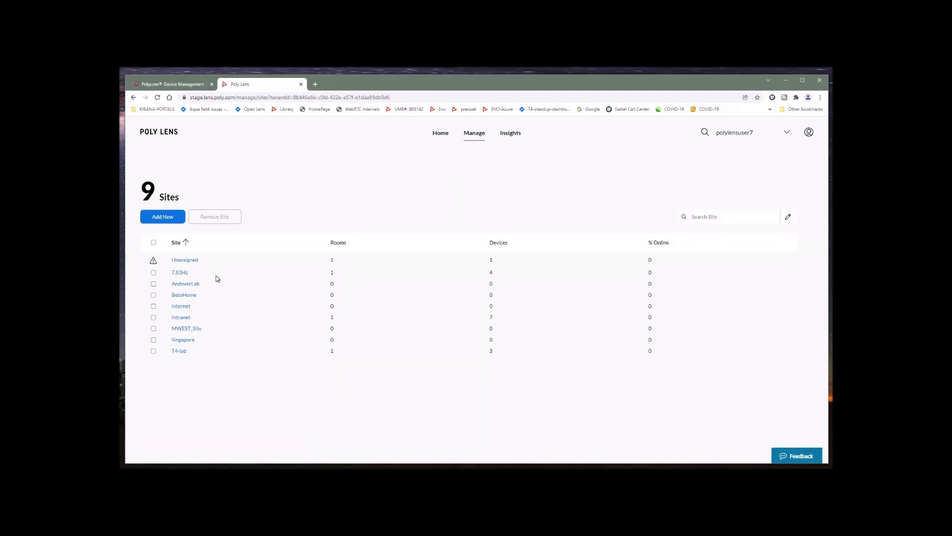
left_click(476, 134)
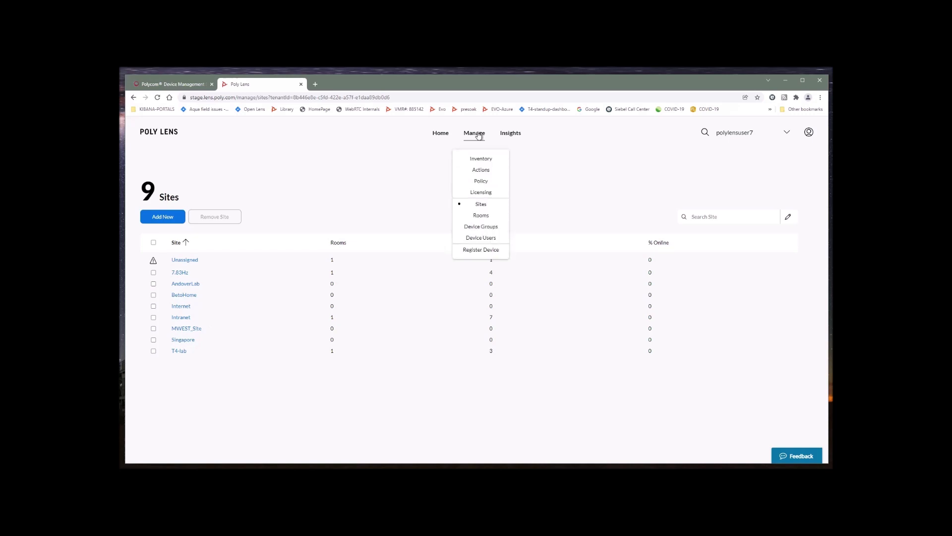
left_click(484, 227)
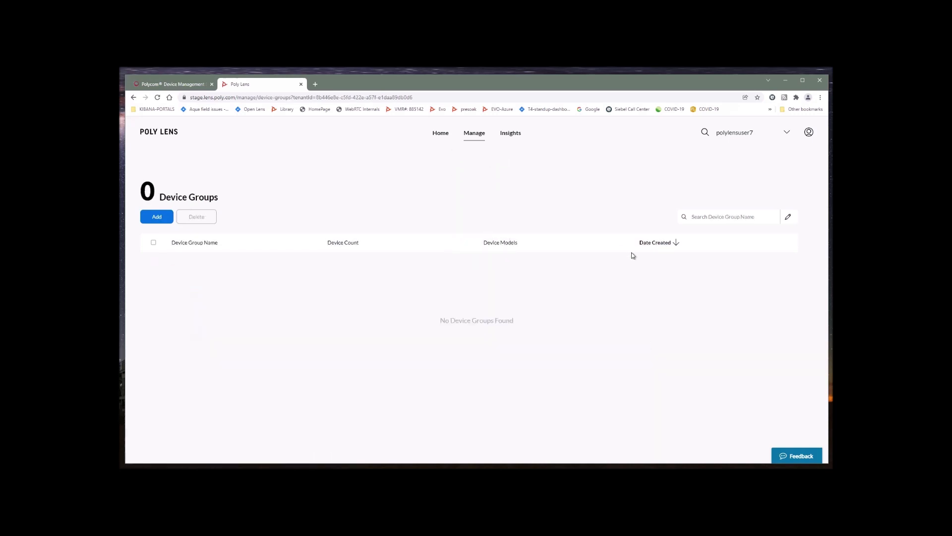
left_click(473, 137)
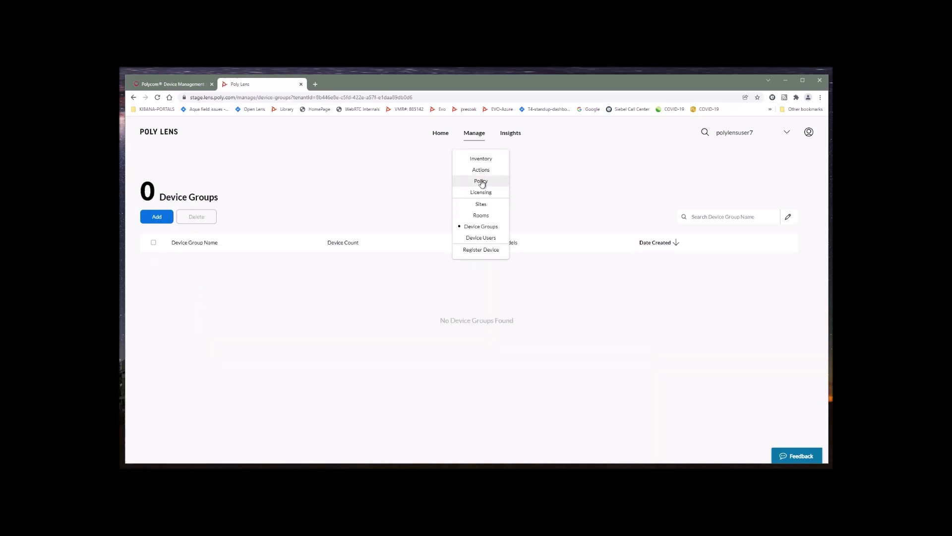
left_click(480, 219)
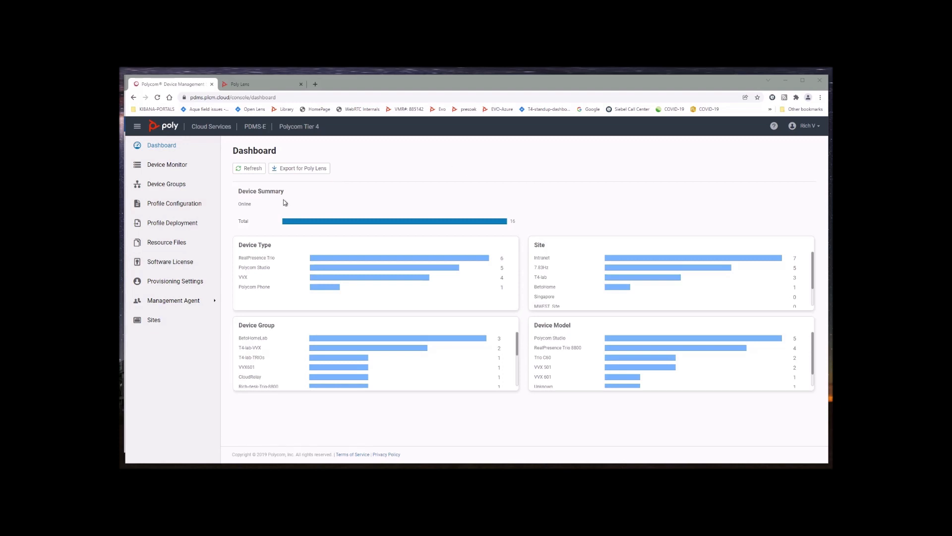
Step: Create a new configuration profile named 'LENS-profile'
left_click(162, 205)
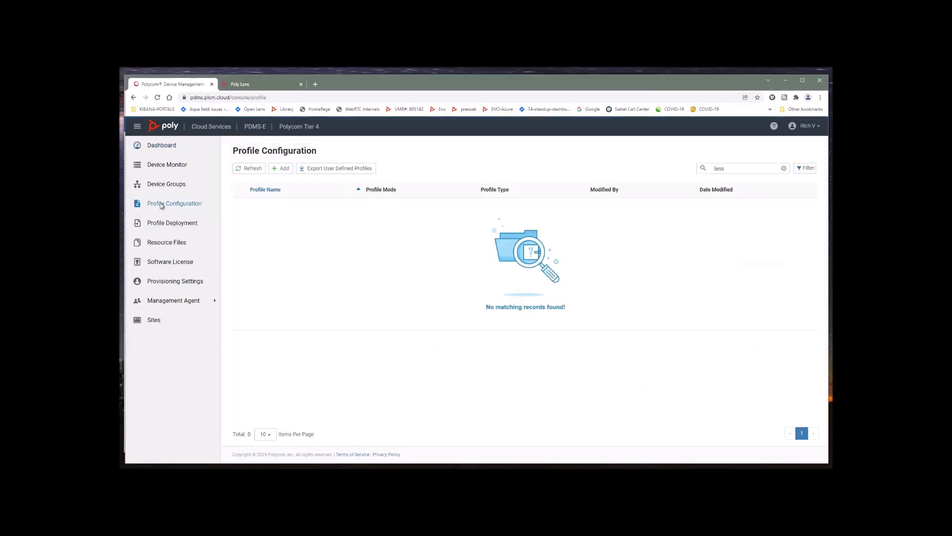
left_click(280, 170)
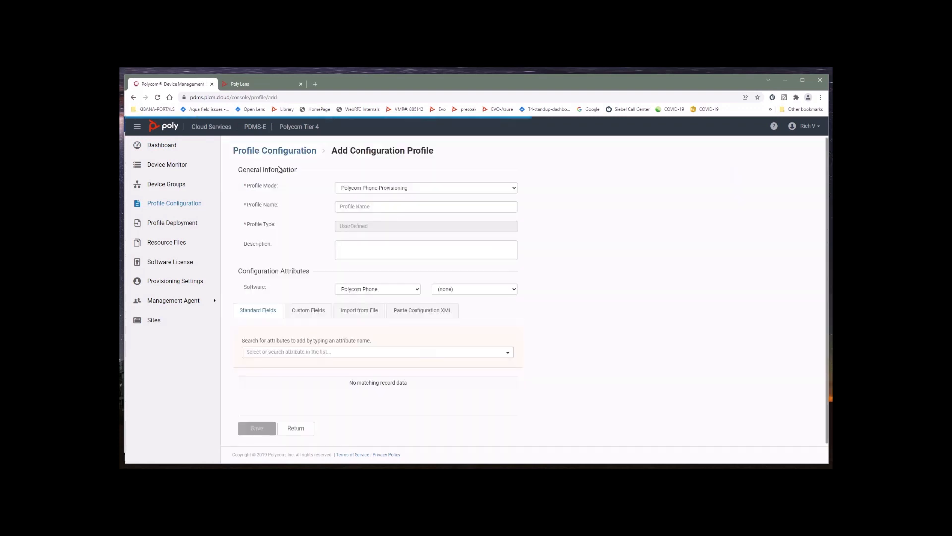
left_click(362, 206)
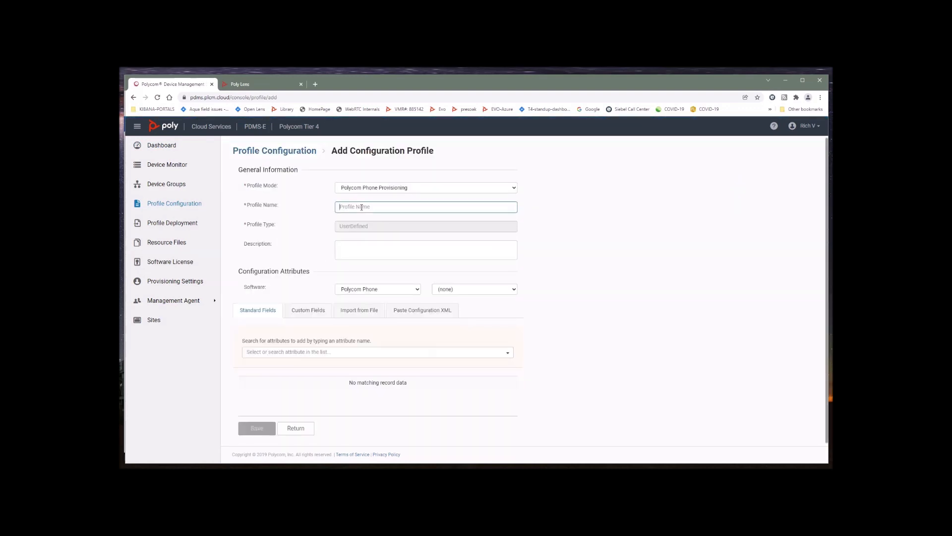
type("LENS")
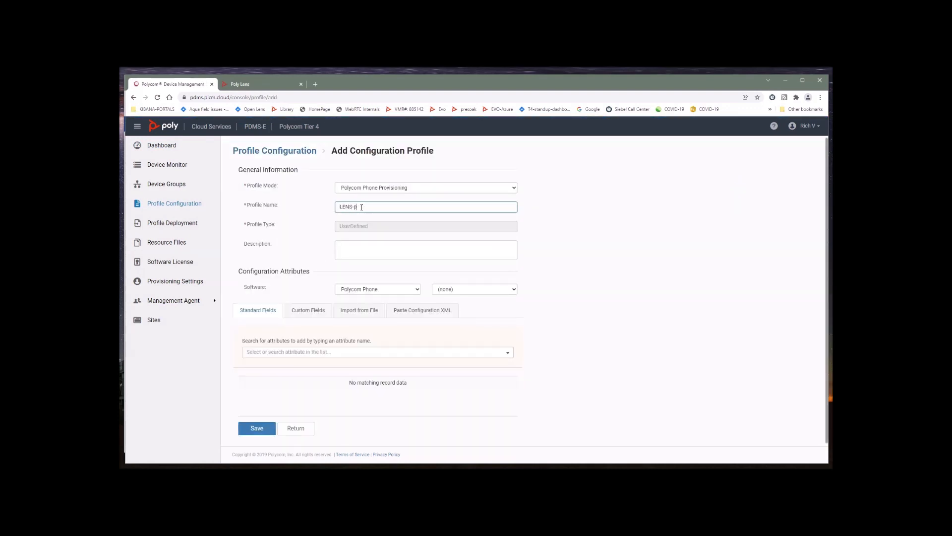
type("-profile")
left_click(301, 312)
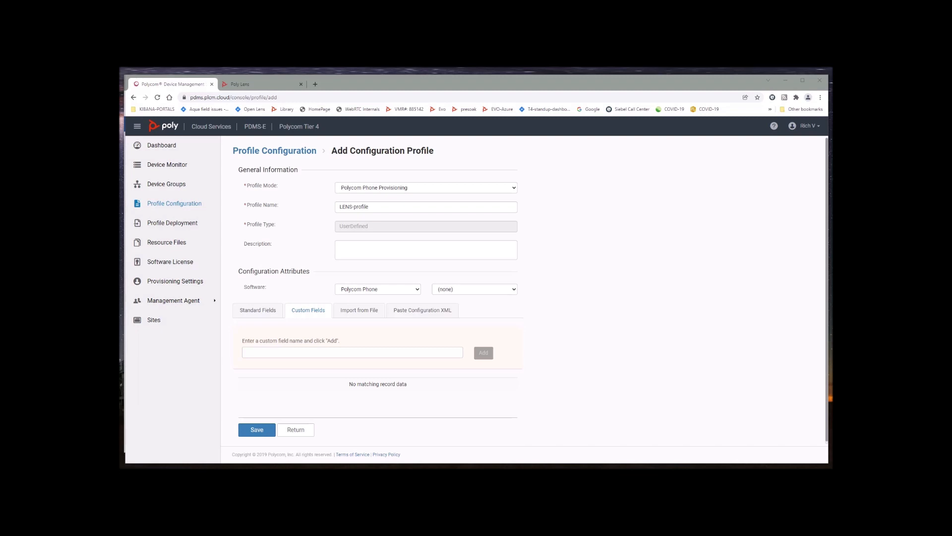
Step: Add custom fields prov.server.mode set to Manual and prov.server.type set to HTTPS
left_click(259, 353)
type("prov.server.mode")
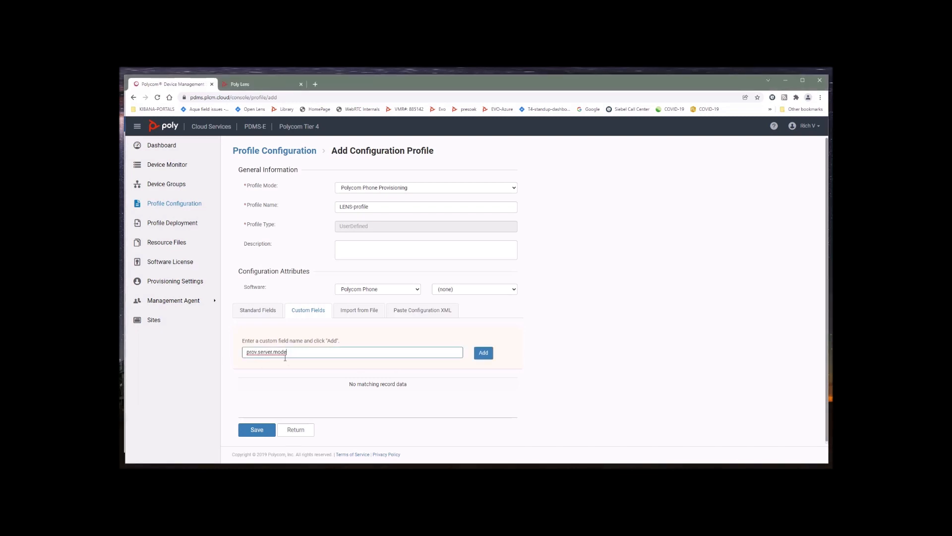
left_click(483, 353)
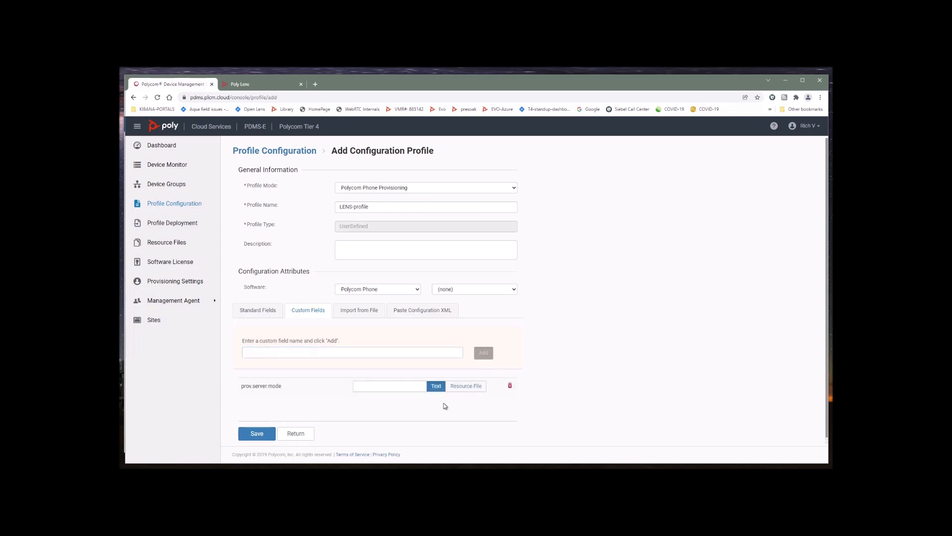
left_click(399, 387)
type("Manual")
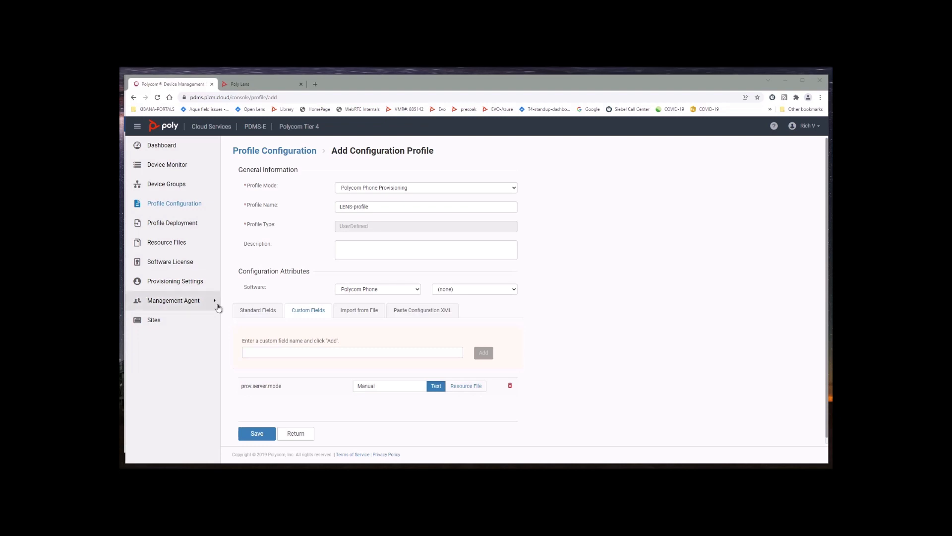
left_click(300, 352)
type("prov.server.type")
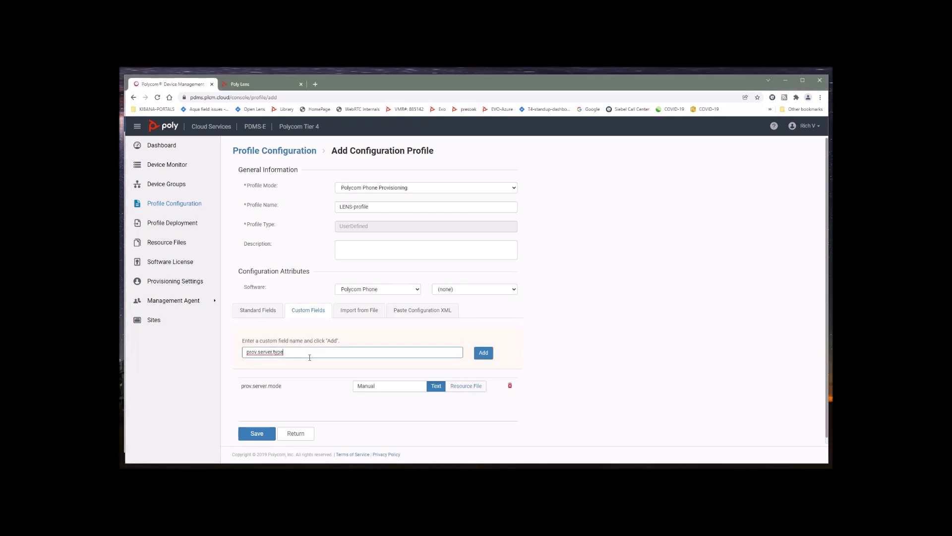
left_click(482, 357)
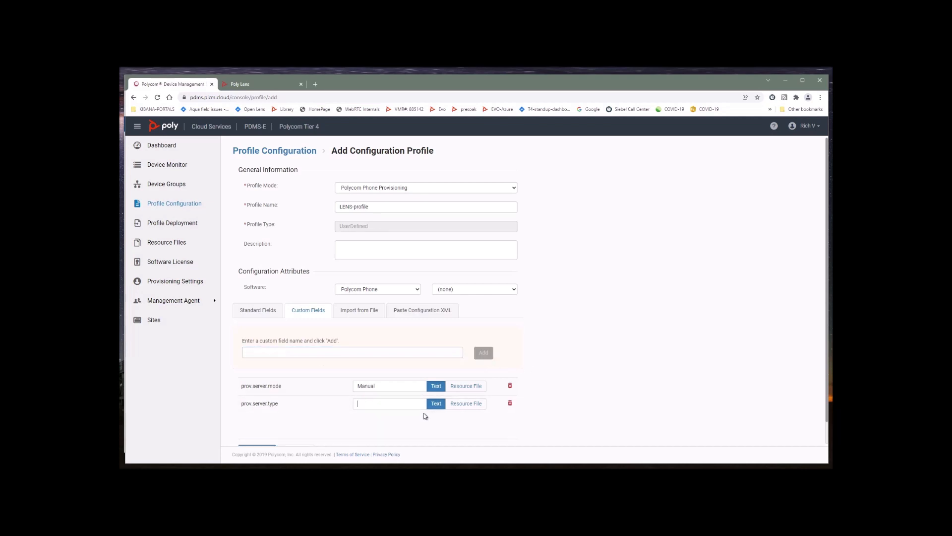
type("HTTPS")
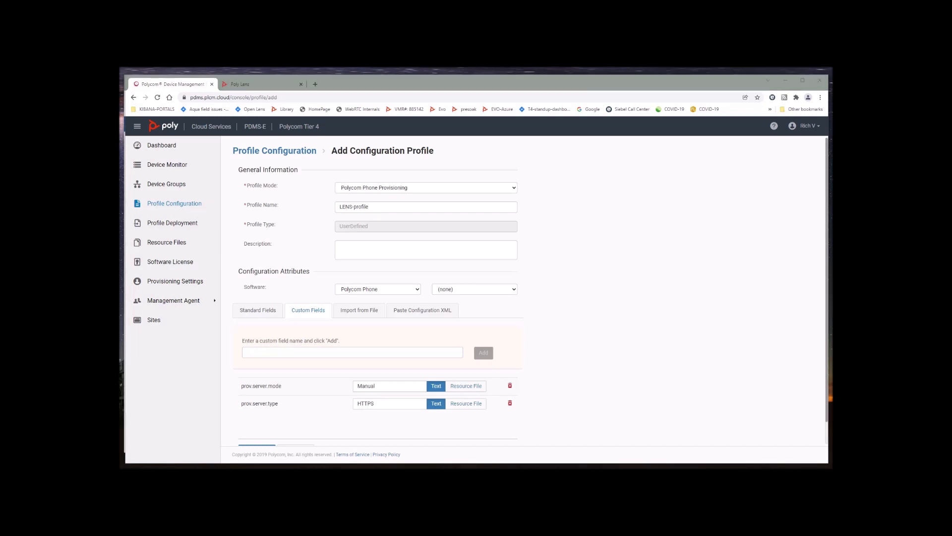
Step: Add an empty prov.url custom field to LENS-profile
left_click(304, 352)
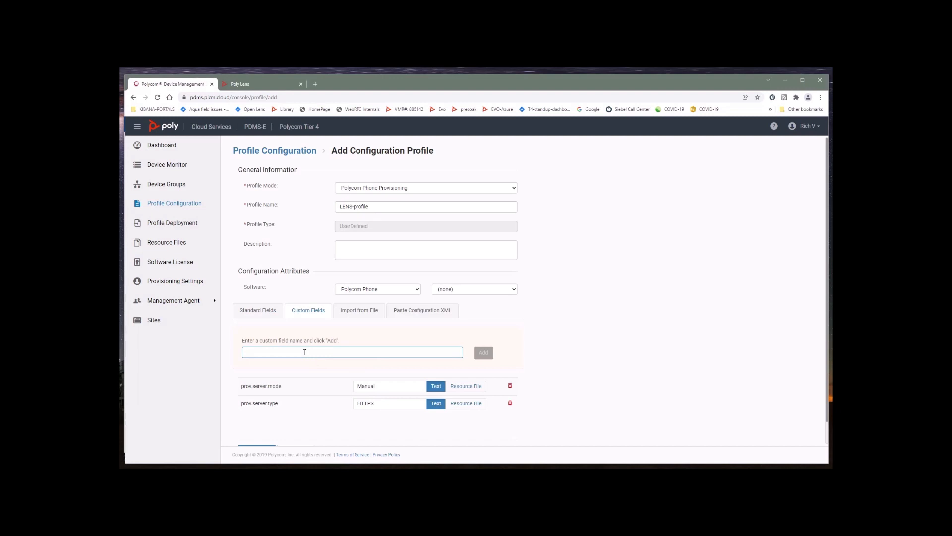
type("prov.url")
left_click(485, 354)
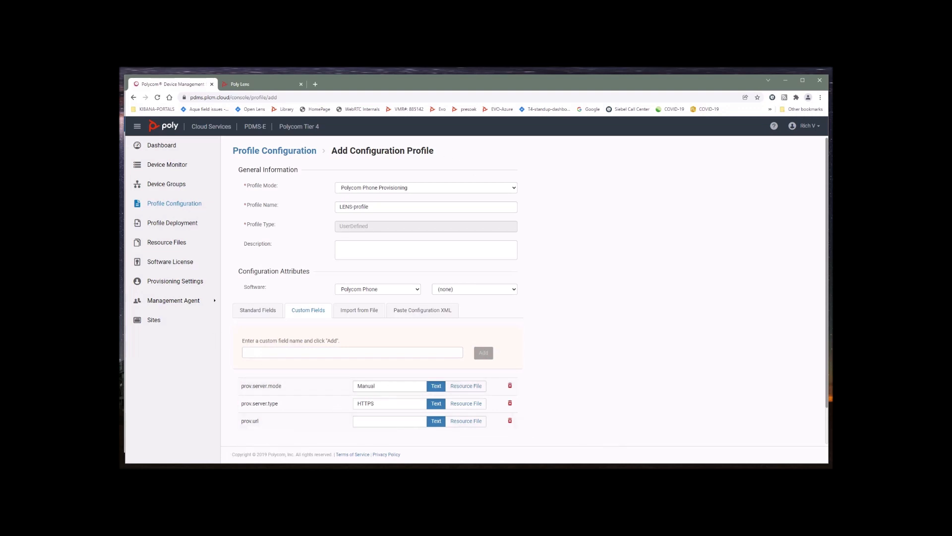
left_click(250, 86)
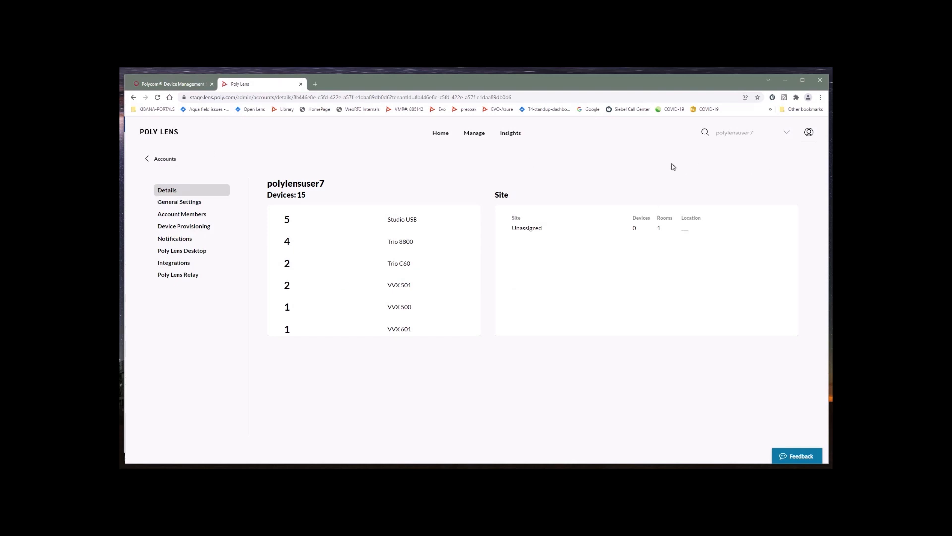
Step: Copy the provisioning server address from the 15-device account's Device Provisioning page
left_click(809, 132)
left_click(812, 172)
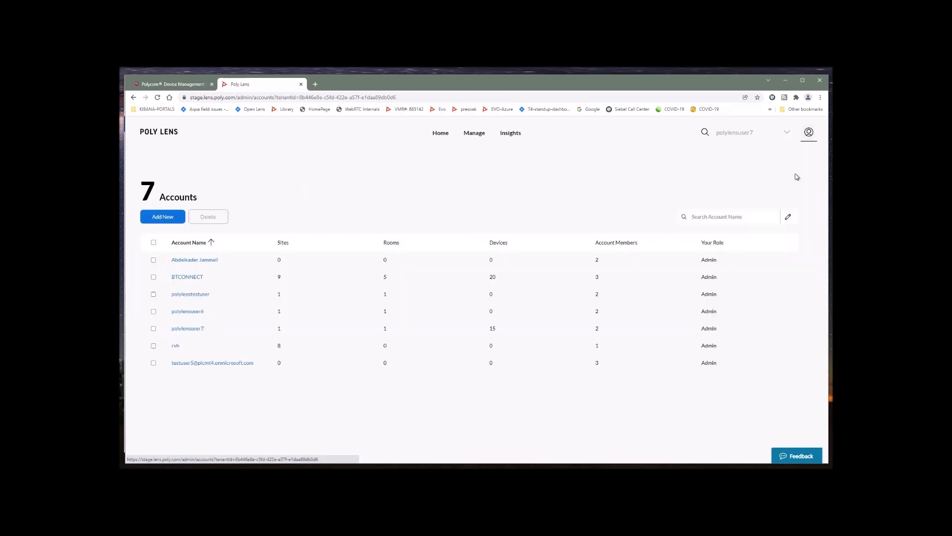
left_click(189, 329)
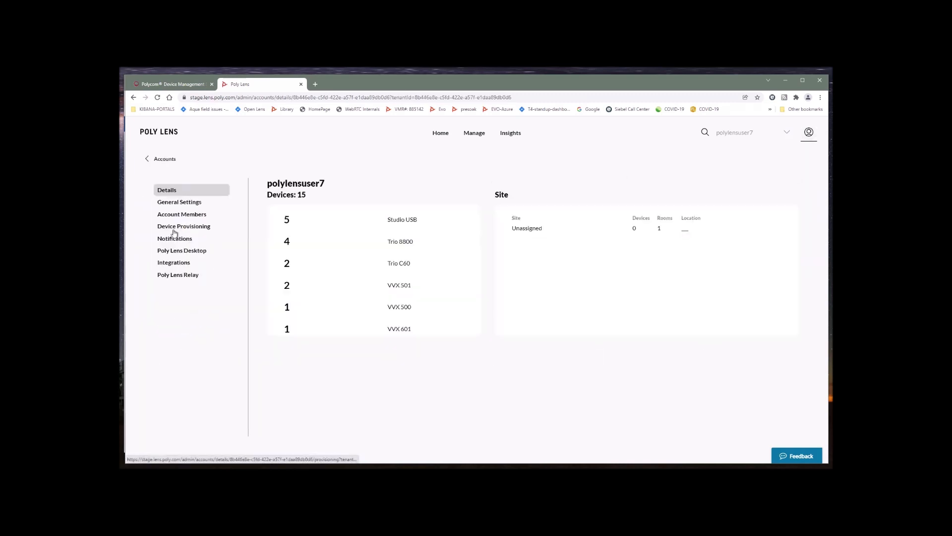
left_click(197, 228)
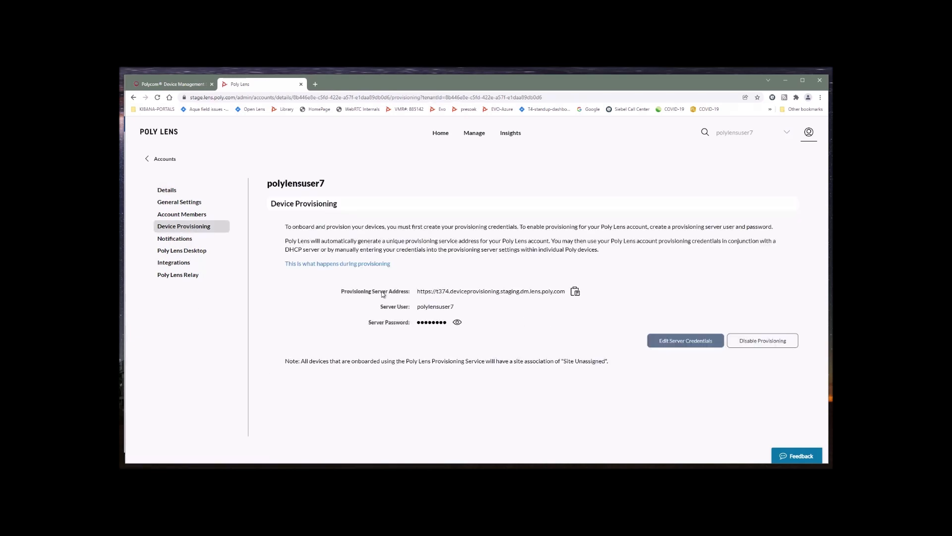
left_click(575, 293)
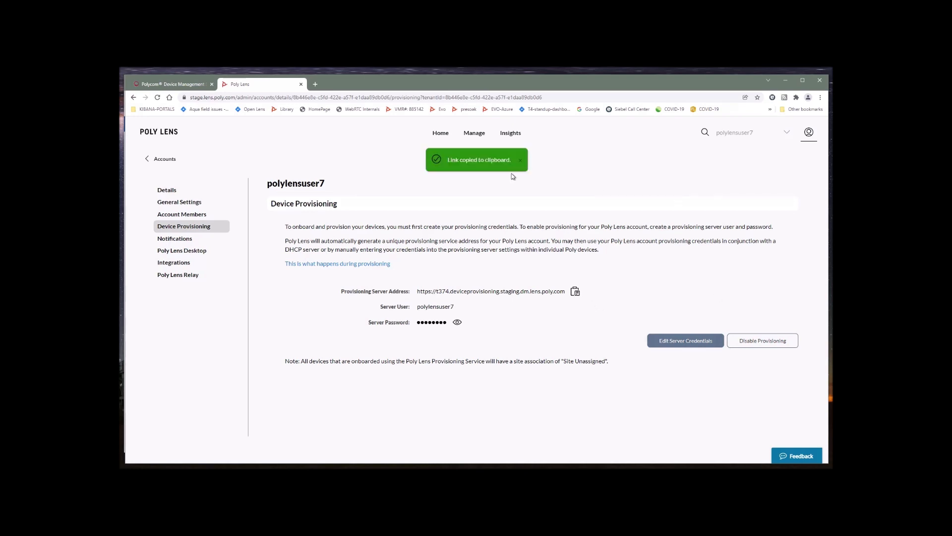
left_click(173, 86)
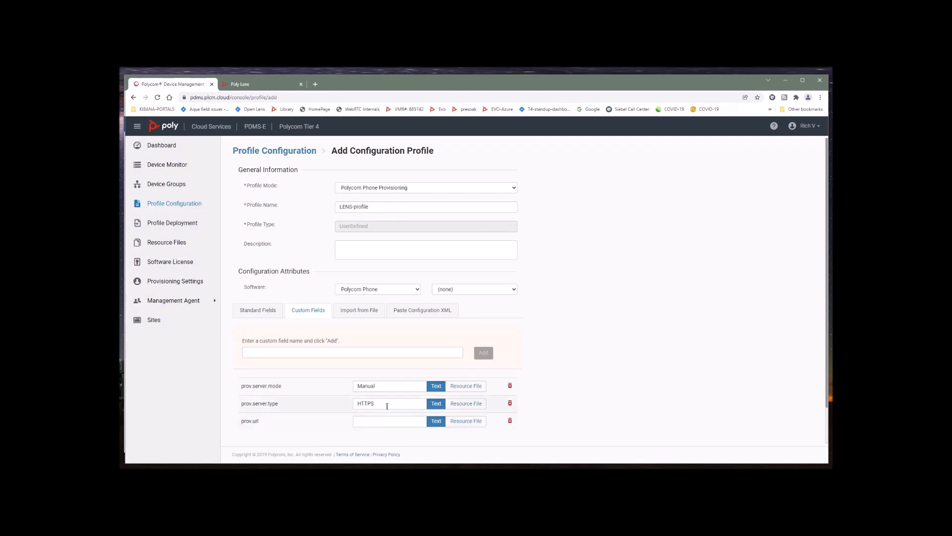
Step: Paste the Lens server address into prov.url and add prov.username and prov.password fields
left_click(370, 419)
key("ctrl+v")
key("Left")
key("Left")
key("Left")
key("Left")
key("Left")
key("Left")
key("Left")
key("Left")
key("Left")
key("Left")
key("Left")
key("Left")
key("Left")
key("Left")
key("Left")
key("Left")
key("Left")
key("Left")
key("Left")
key("Left")
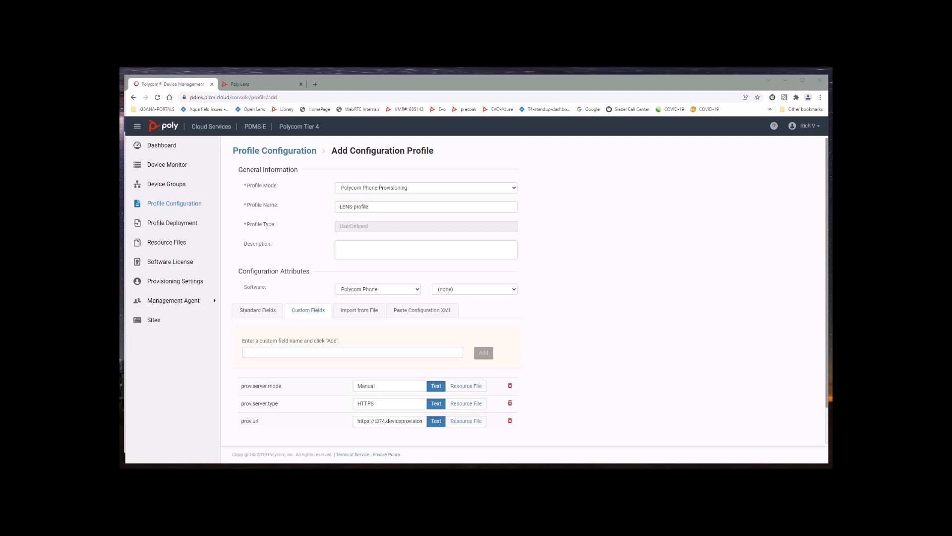
left_click(303, 353)
key("ctrl+v")
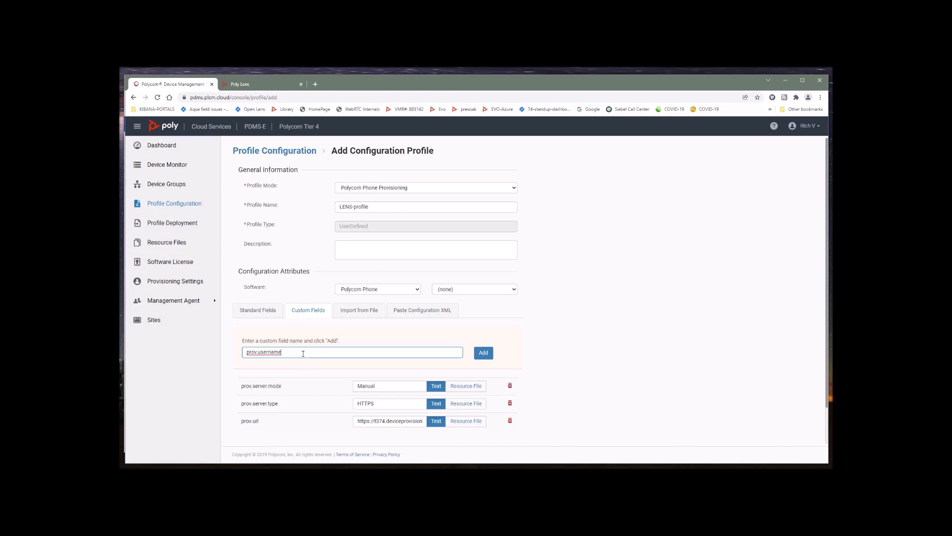
scroll(610, 325, "down", 1)
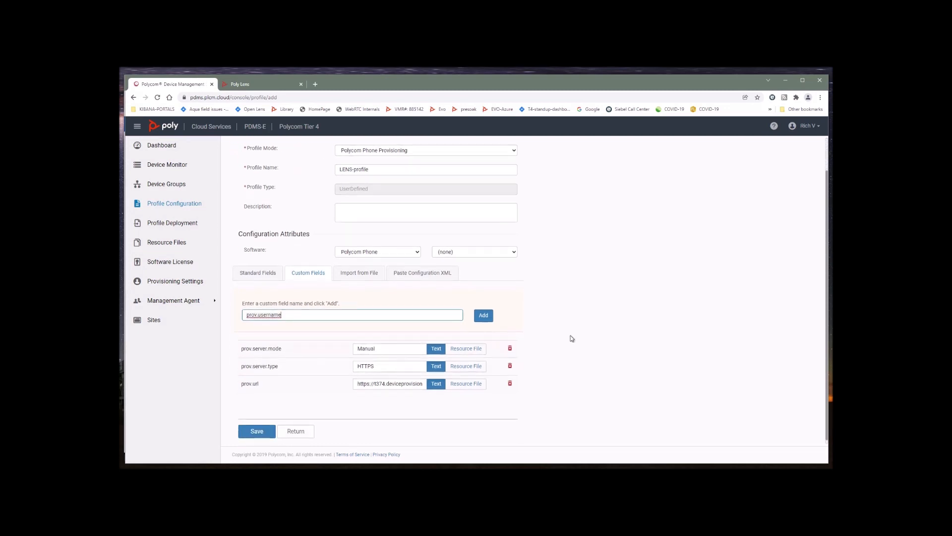
left_click(484, 316)
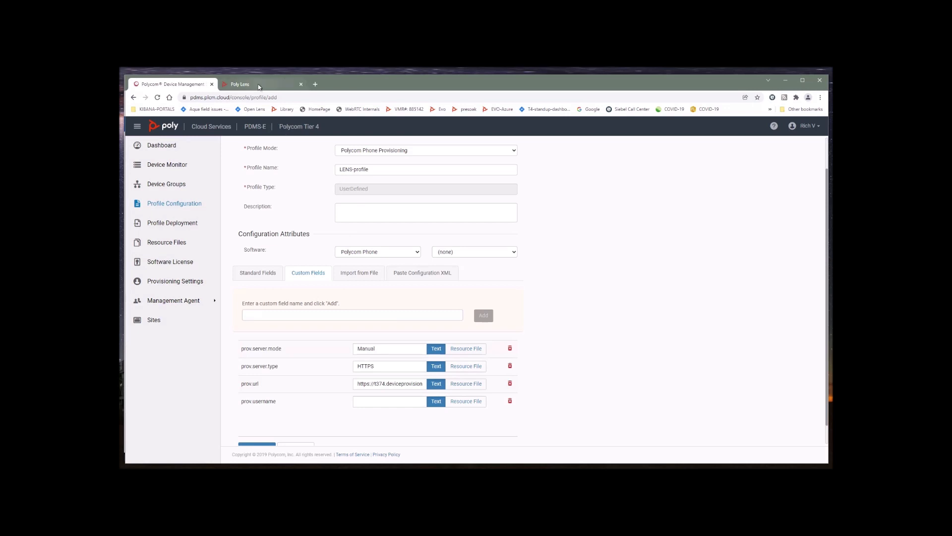
left_click(263, 315)
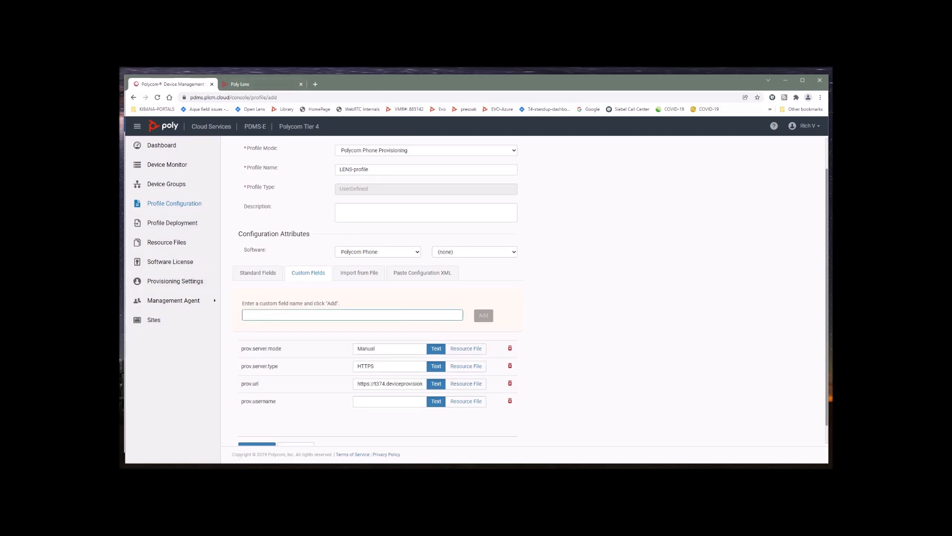
type("prov.username")
key("BackSpace")
key("BackSpace")
key("BackSpace")
key("BackSpace")
key("BackSpace")
key("BackSpace")
key("BackSpace")
type("passw")
left_click(484, 315)
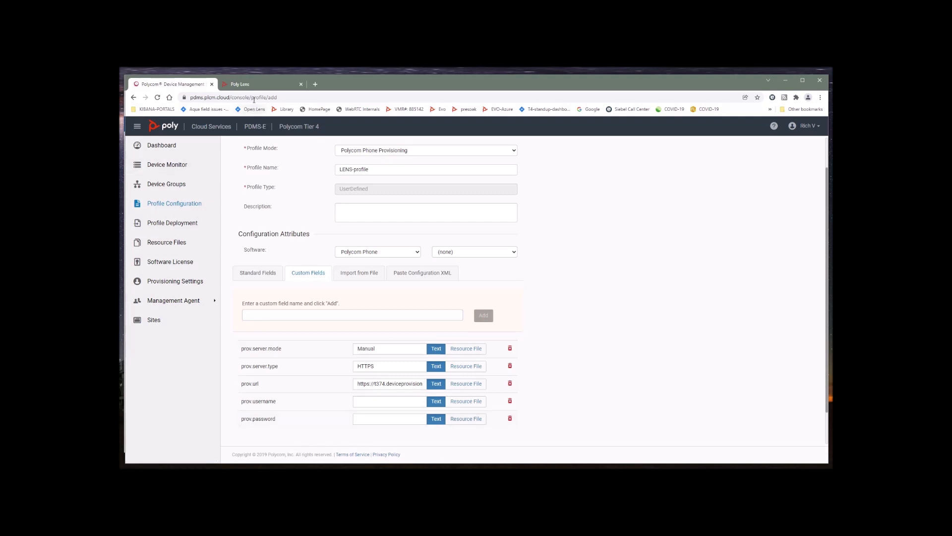
Step: Fill prov.username with the Lens server user name and save LENS-profile
left_click(254, 85)
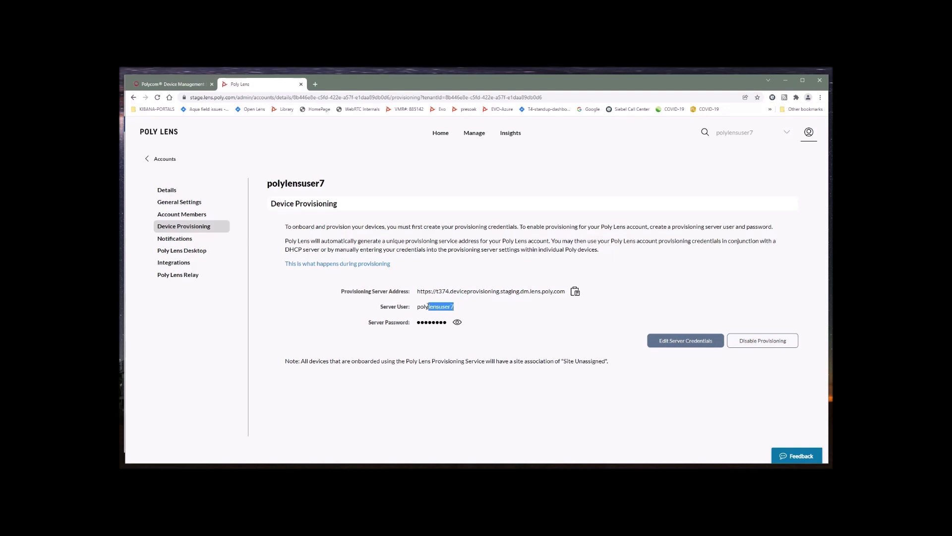
left_click_drag(429, 307, 418, 307)
right_click(425, 306)
left_click(436, 313)
left_click(167, 86)
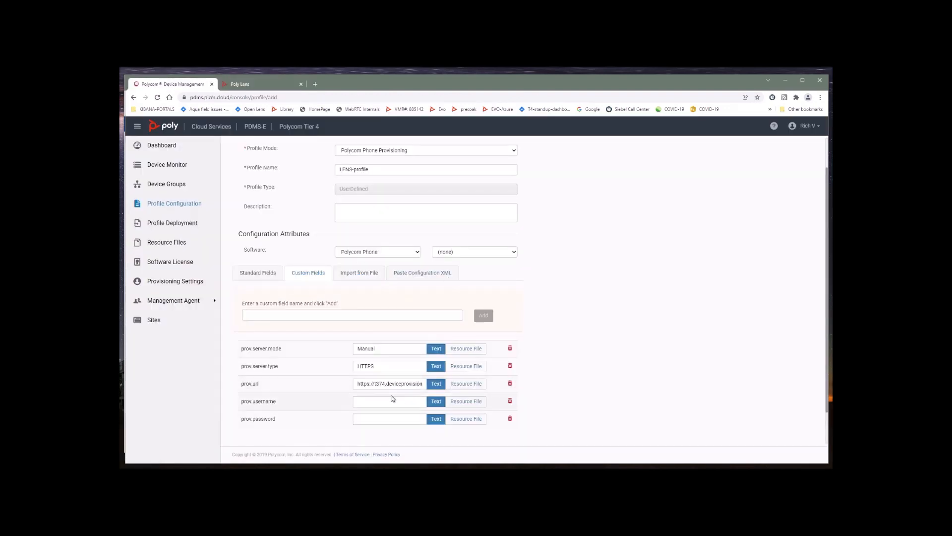
left_click(370, 402)
key("ctrl+v")
key("ctrl+v")
scroll(570, 357, "down", 1)
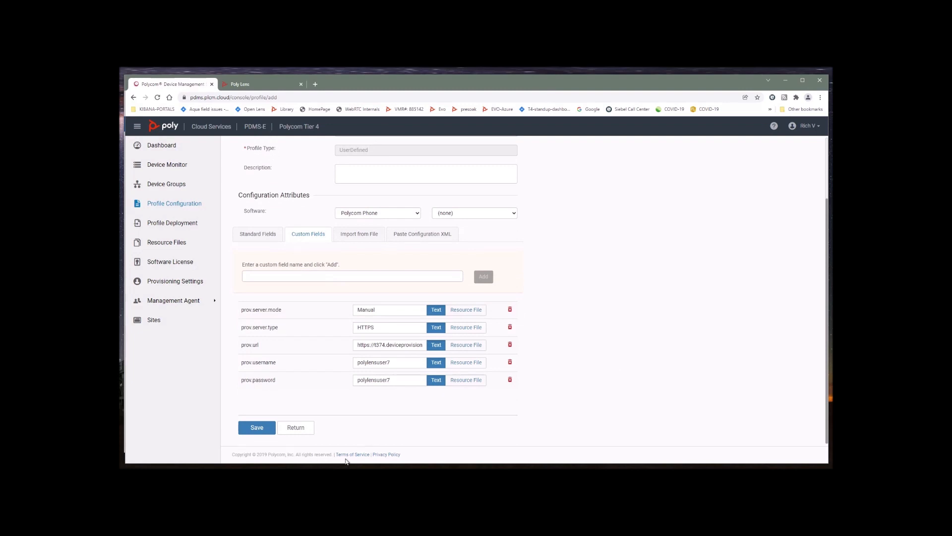
left_click(257, 428)
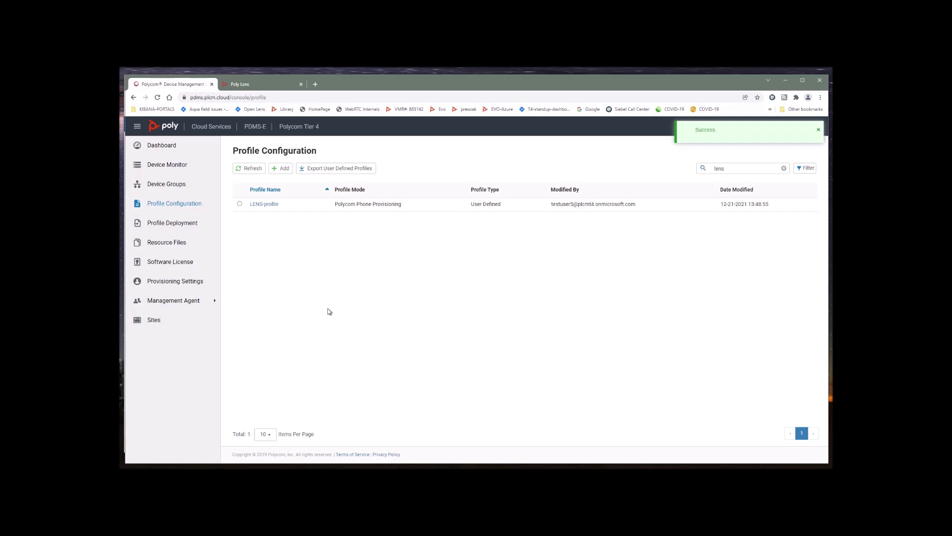
Step: Add LENS-profile to device PLCM64167F021E5D's profiles, update, and apply it immediately
left_click(172, 165)
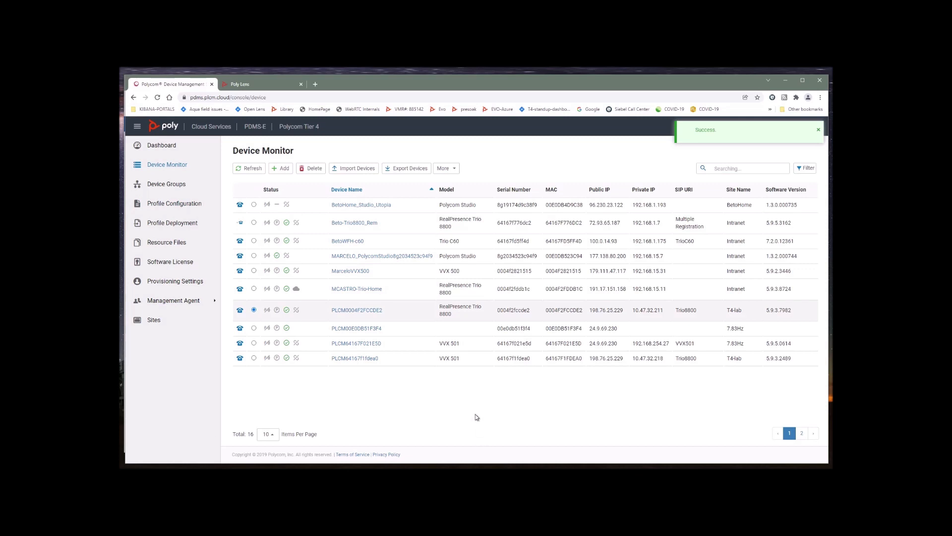
left_click(356, 344)
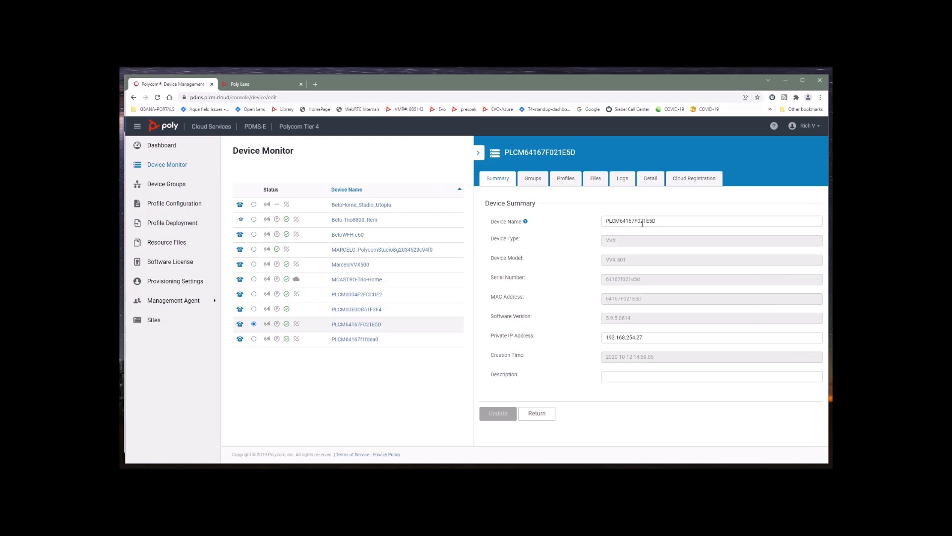
left_click(567, 180)
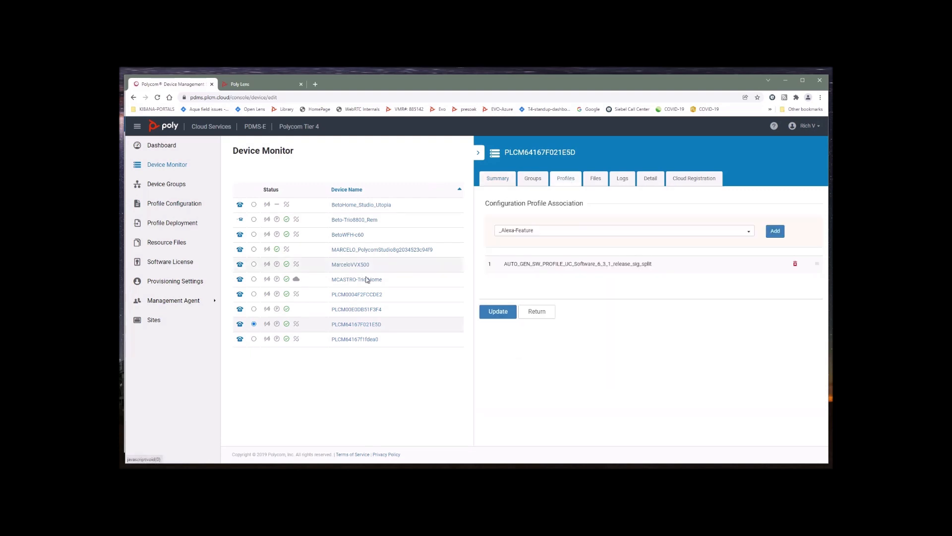
left_click_drag(558, 230, 493, 233)
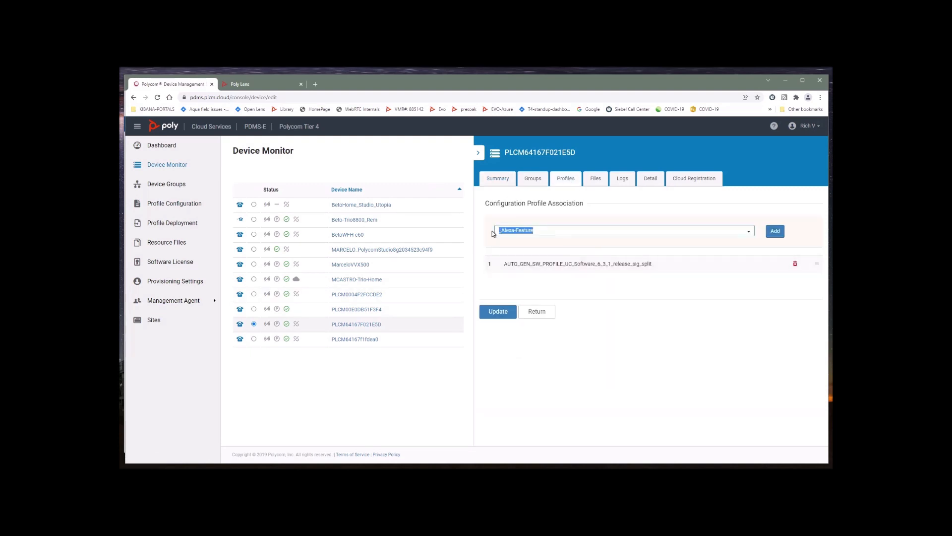
key("BackSpace")
type("ens")
key("BackSpace")
key("BackSpace")
type("lens")
left_click(528, 244)
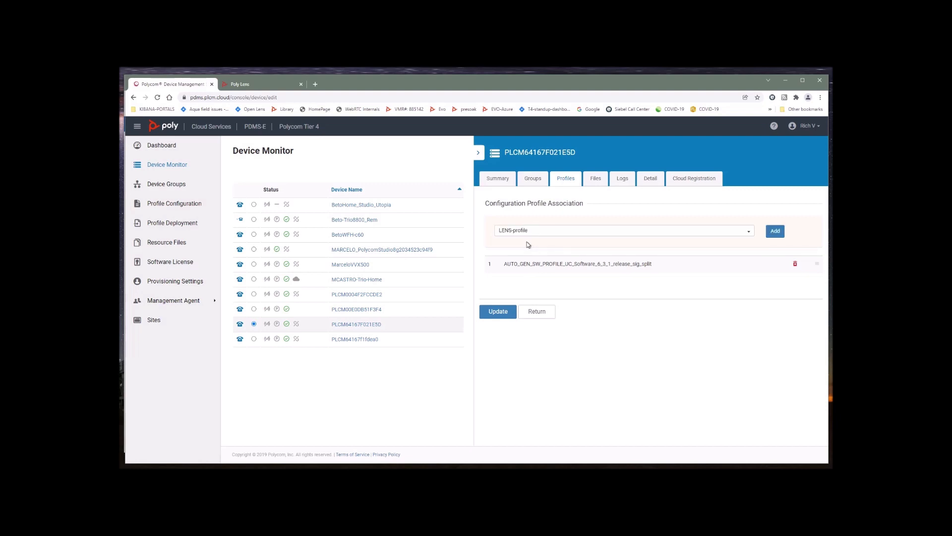
left_click(776, 231)
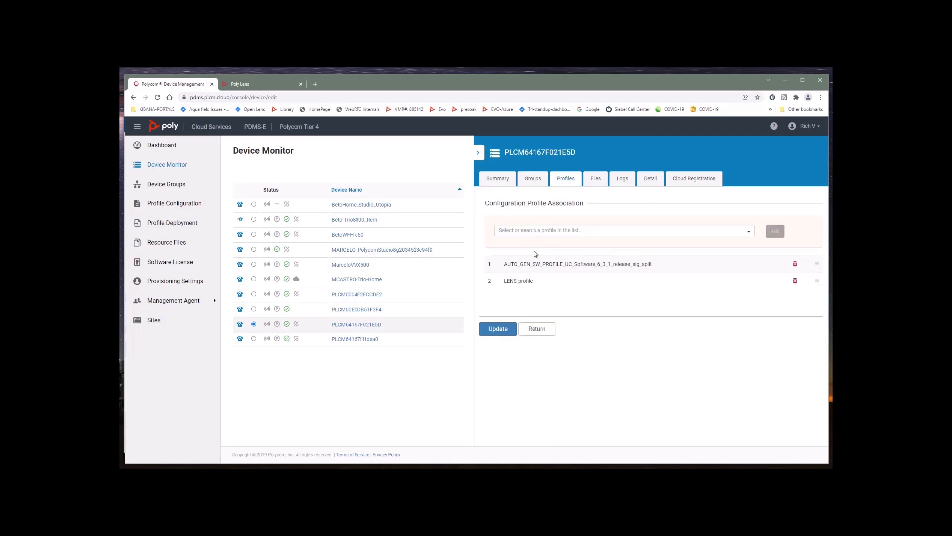
left_click(497, 330)
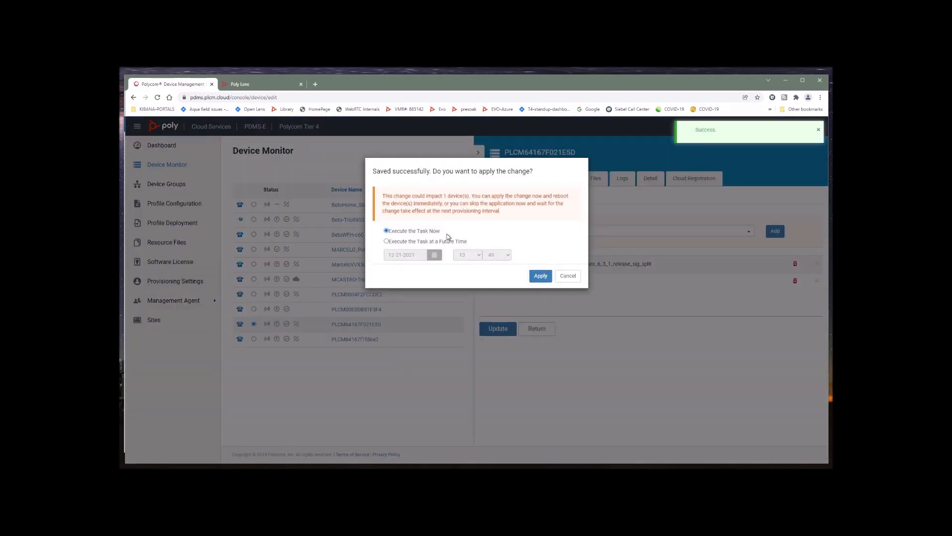
left_click(541, 276)
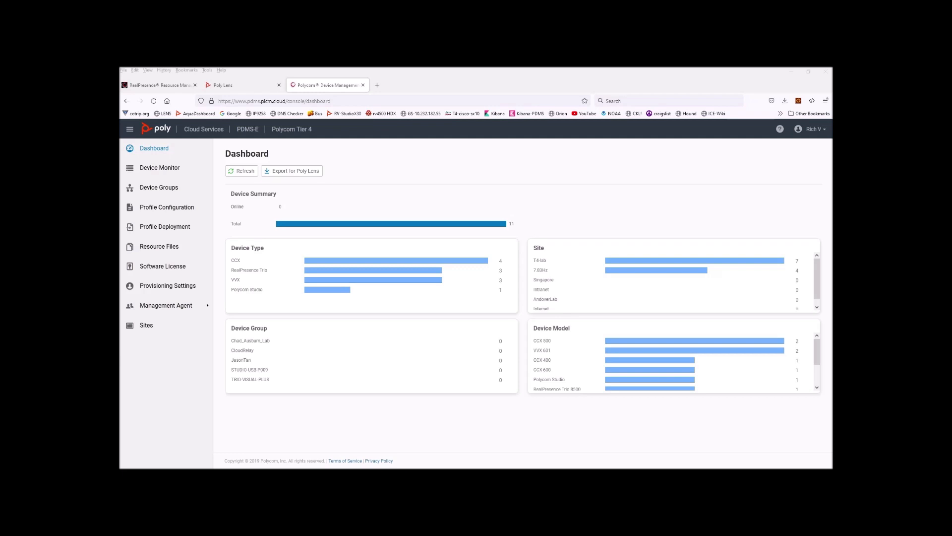
Step: Create a new configuration profile named PDMS-to-LENS-for-UC-device
left_click(173, 208)
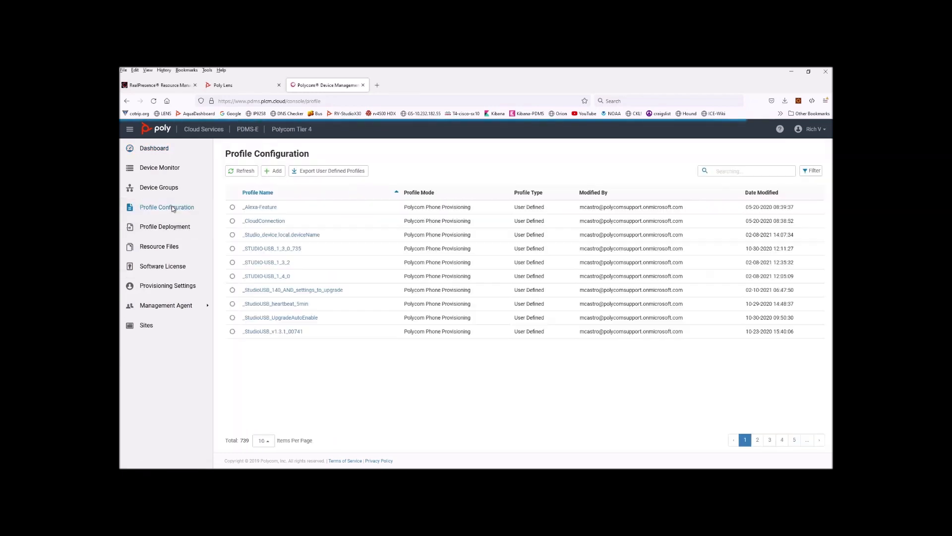
left_click(275, 171)
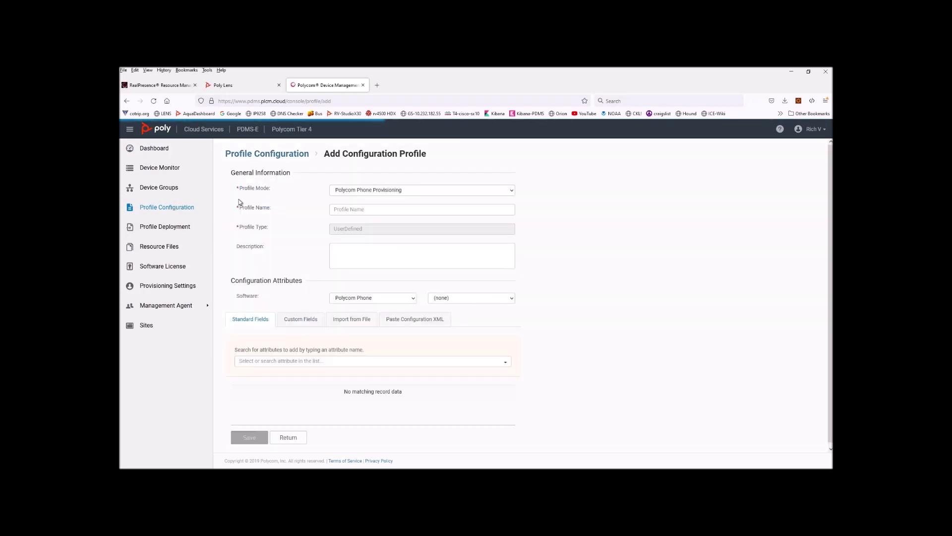
left_click(375, 210)
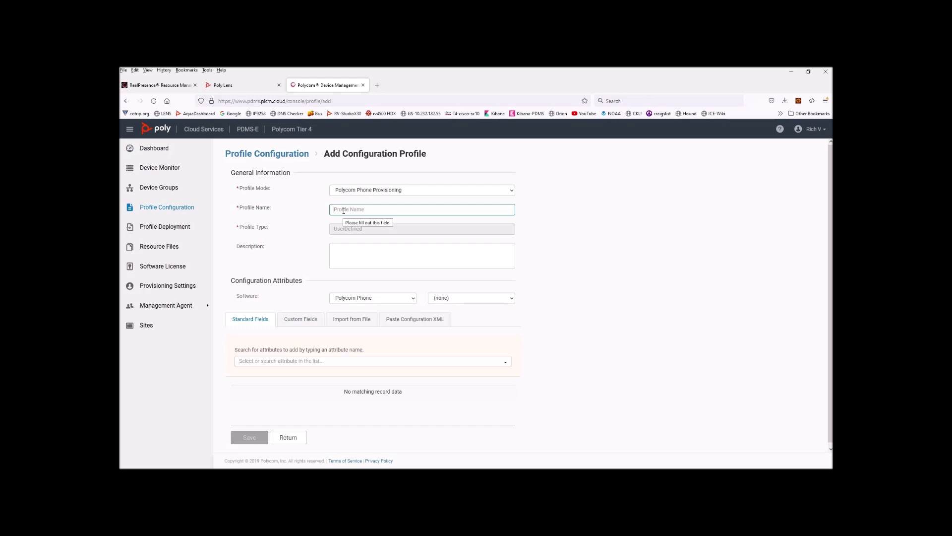
type("PDMS")
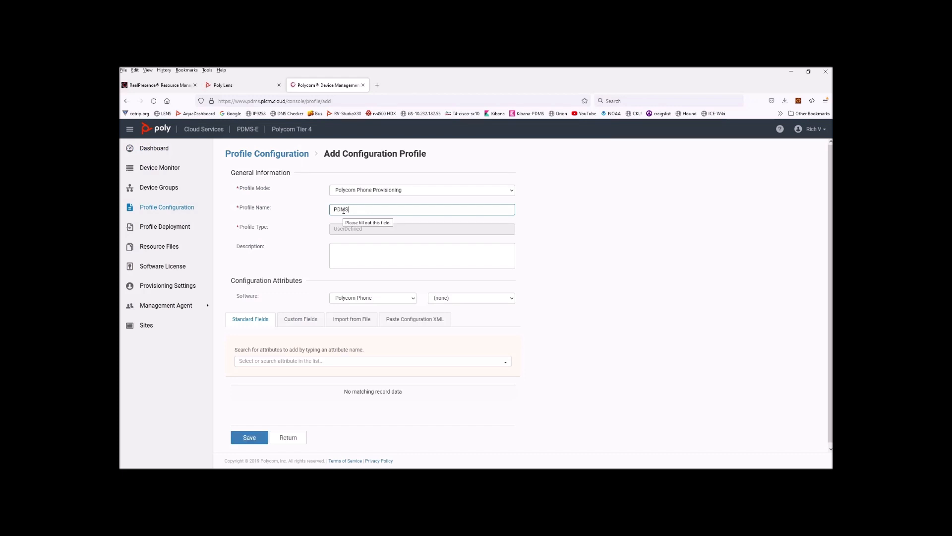
type("-to-LENS-for-UC-deivce")
key("BackSpace")
key("BackSpace")
type("ice")
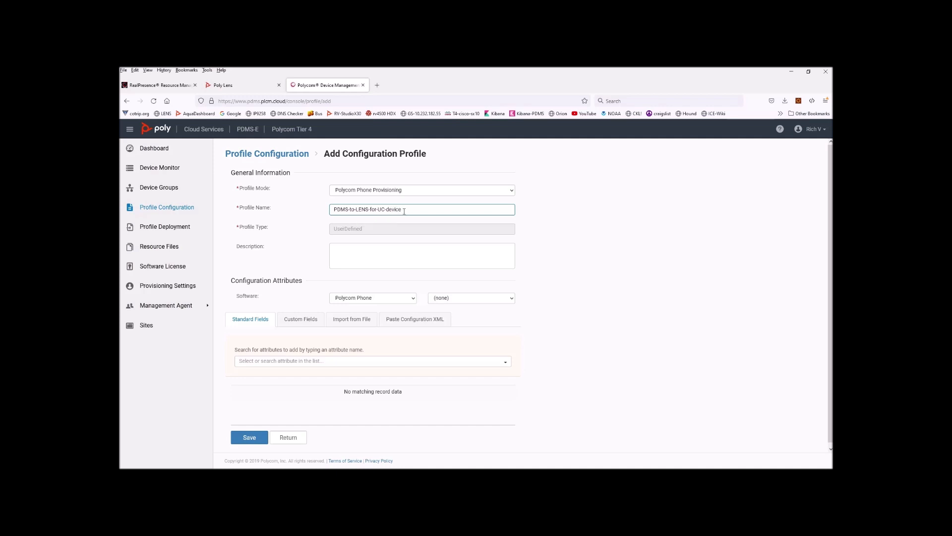
Step: Copy the profile name into the Description box
key("ctrl+shift+Left")
key("ctrl+shift+Left")
key("ctrl+shift+Left")
key("ctrl+shift+Left")
key("ctrl+shift+Left")
key("ctrl+shift+Left")
right_click(346, 211)
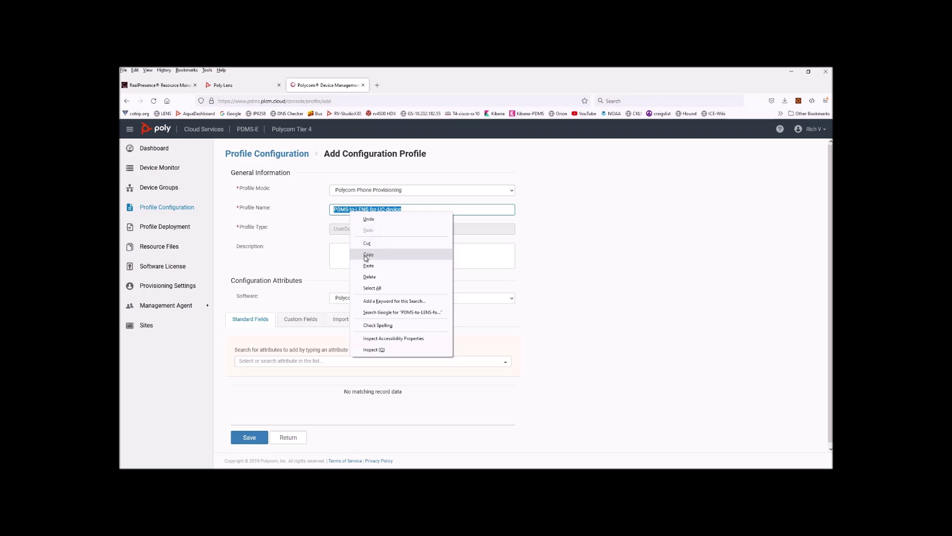
left_click(366, 256)
left_click(361, 248)
key("ctrl+v")
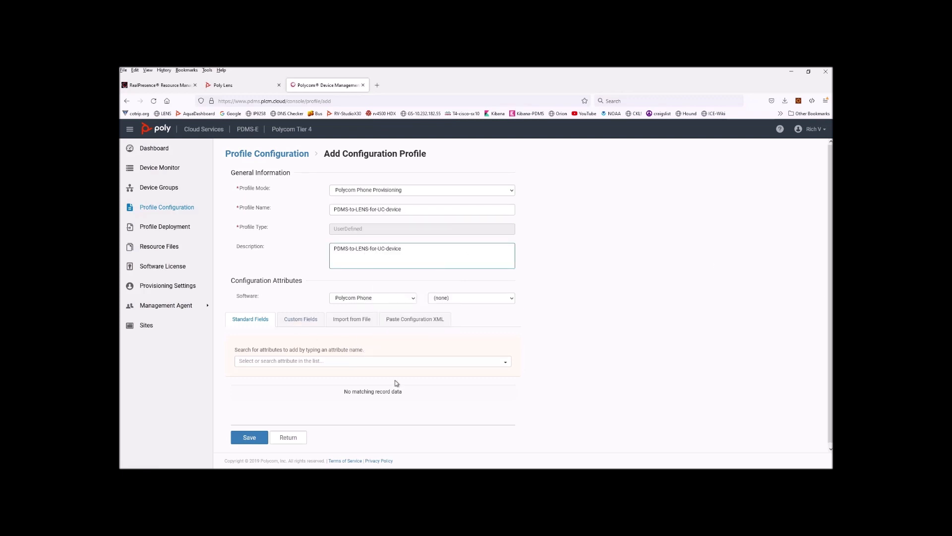
left_click(258, 321)
Step: Add the device.set attribute to the profile's standard fields
left_click(303, 363)
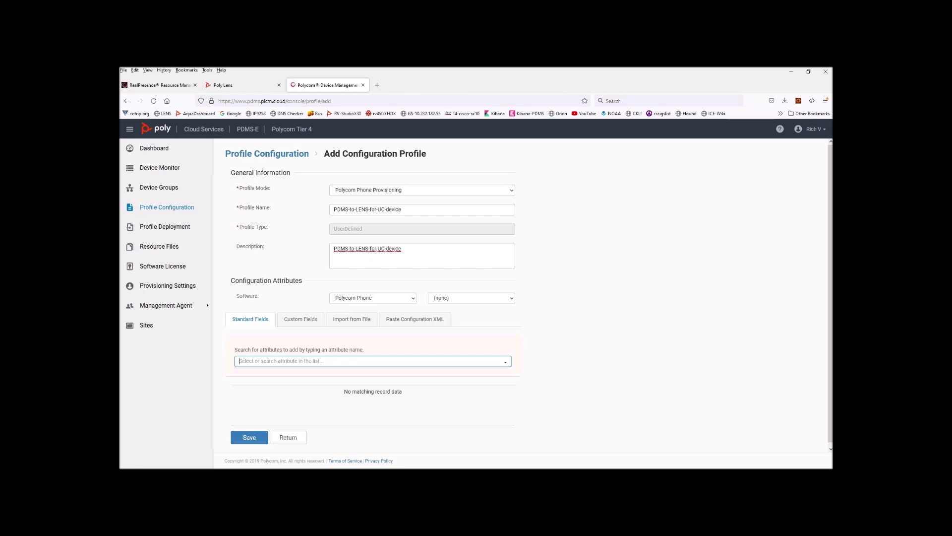
key("alt+Tab")
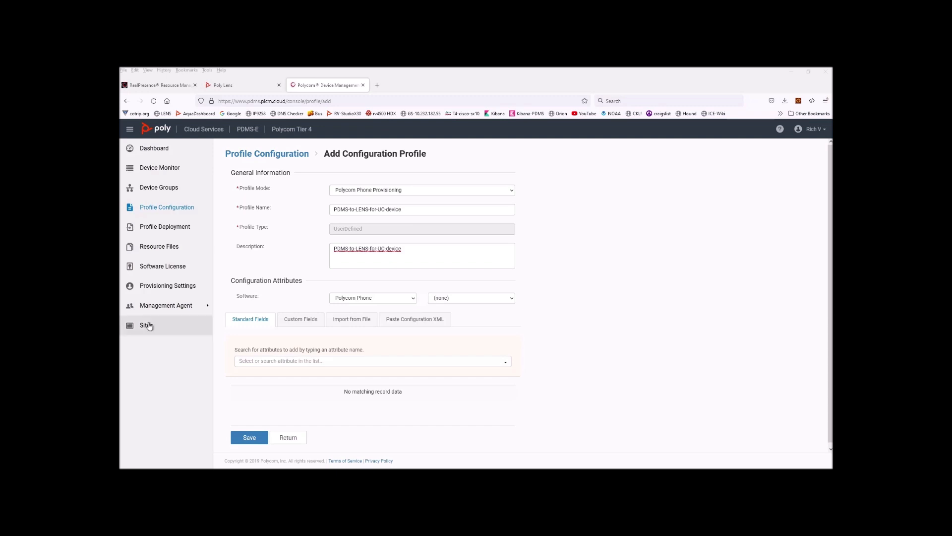
left_click(285, 364)
right_click(284, 366)
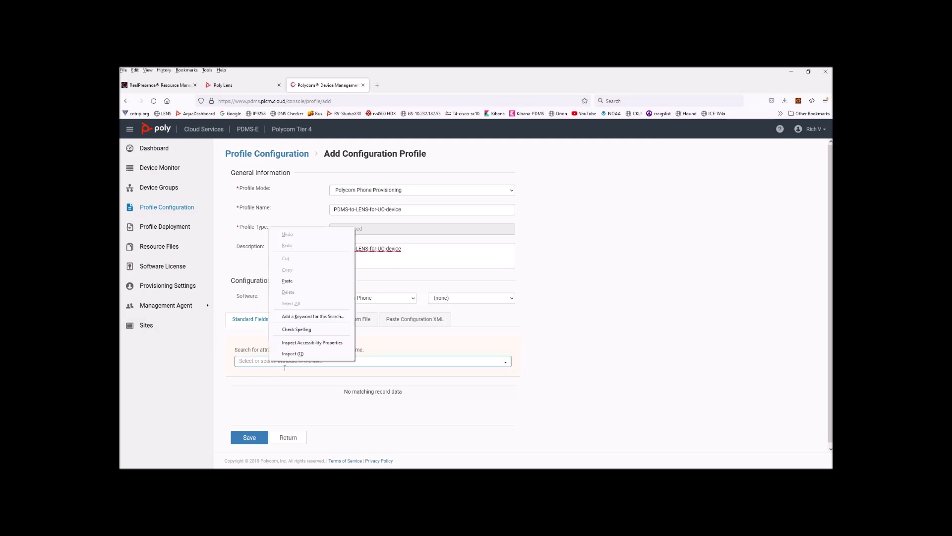
left_click(287, 281)
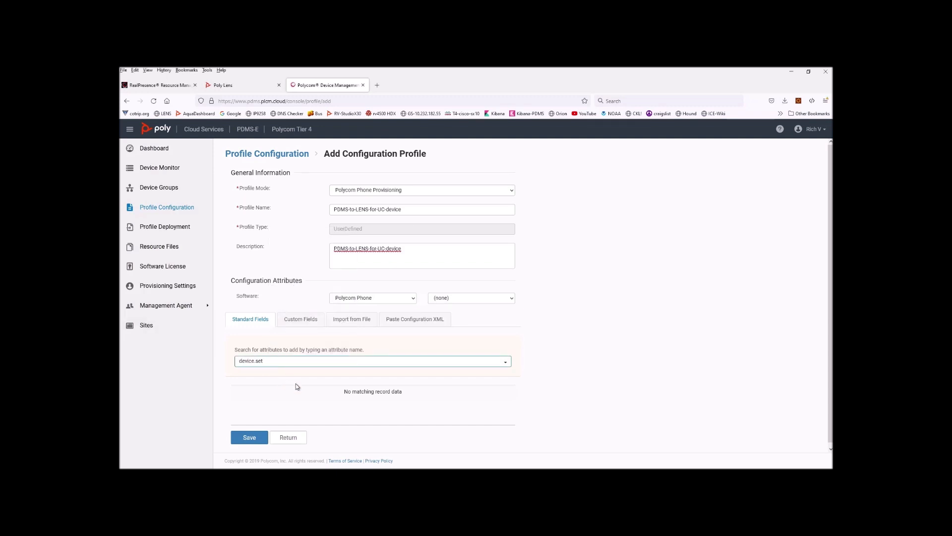
left_click(328, 363)
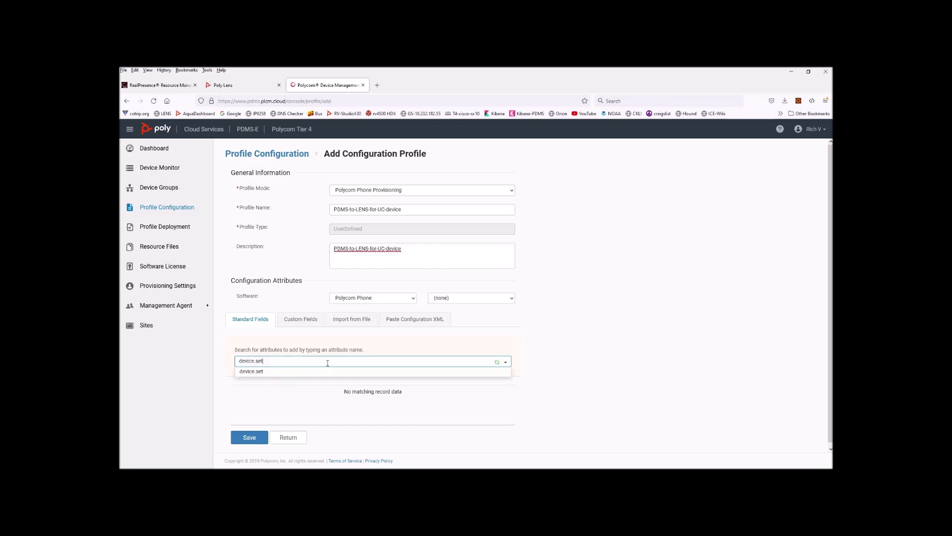
left_click(275, 373)
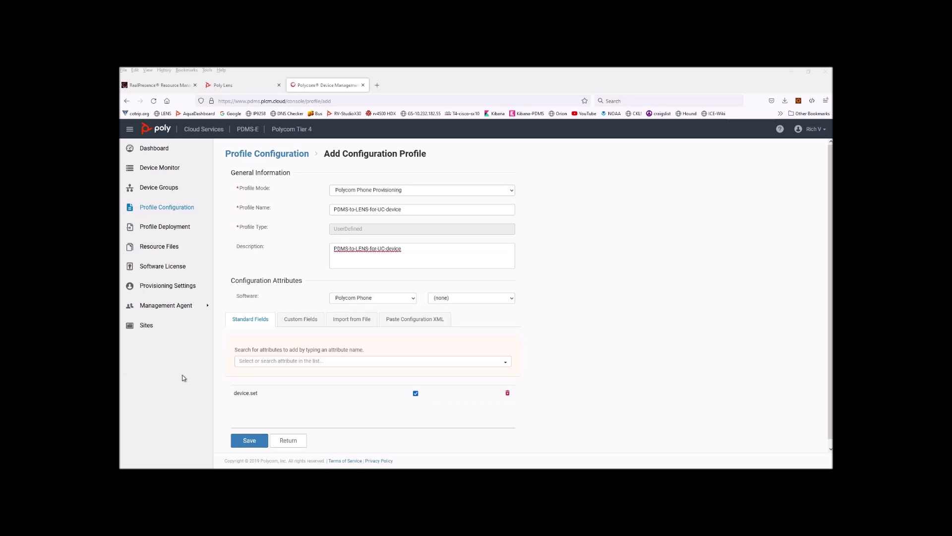
Step: Add the device.prov.user and device.prov.user.set attributes
left_click(294, 362)
type("device.prov.user")
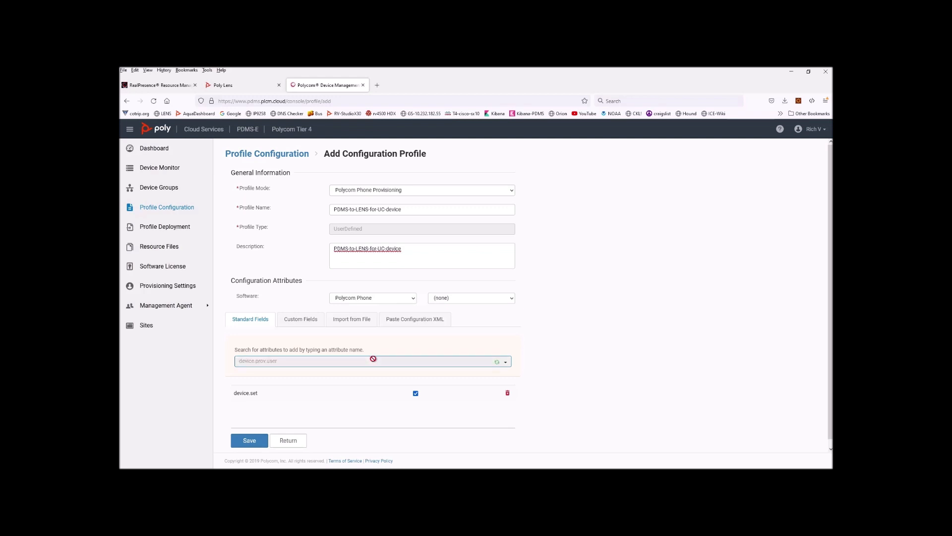
left_click(275, 374)
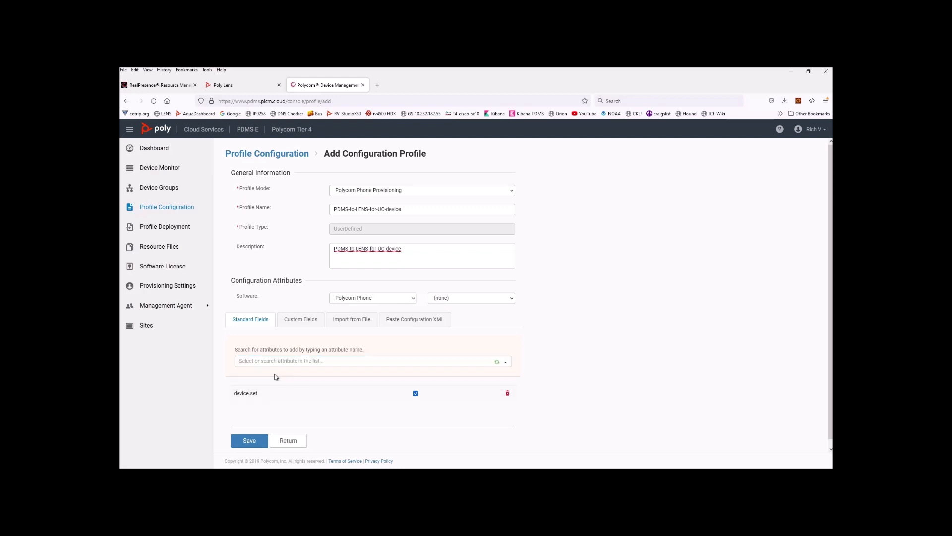
scroll(361, 439, "down", 1)
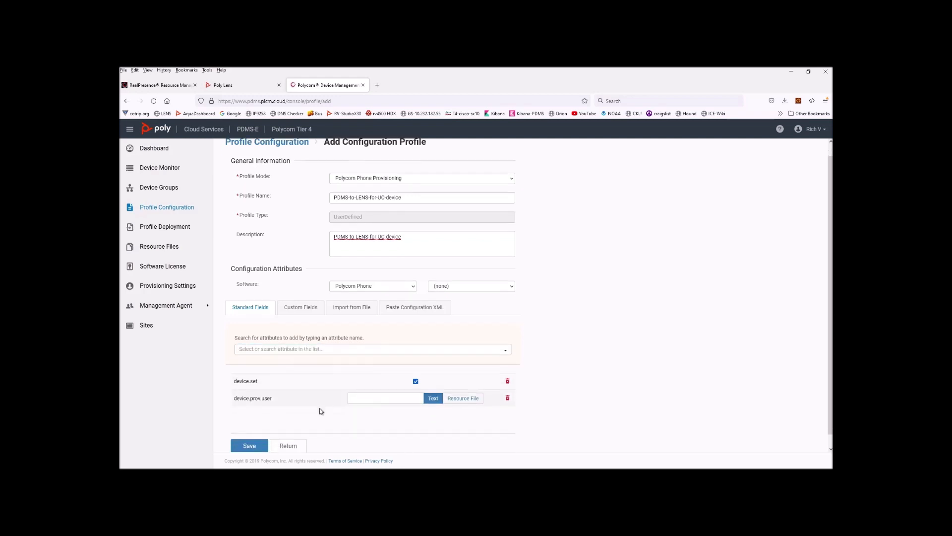
left_click(276, 337)
right_click(275, 336)
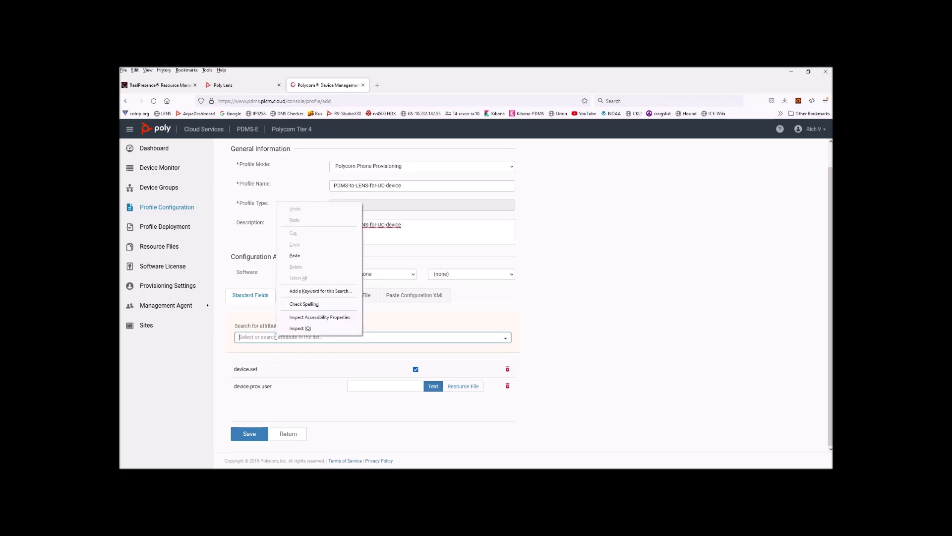
left_click(303, 246)
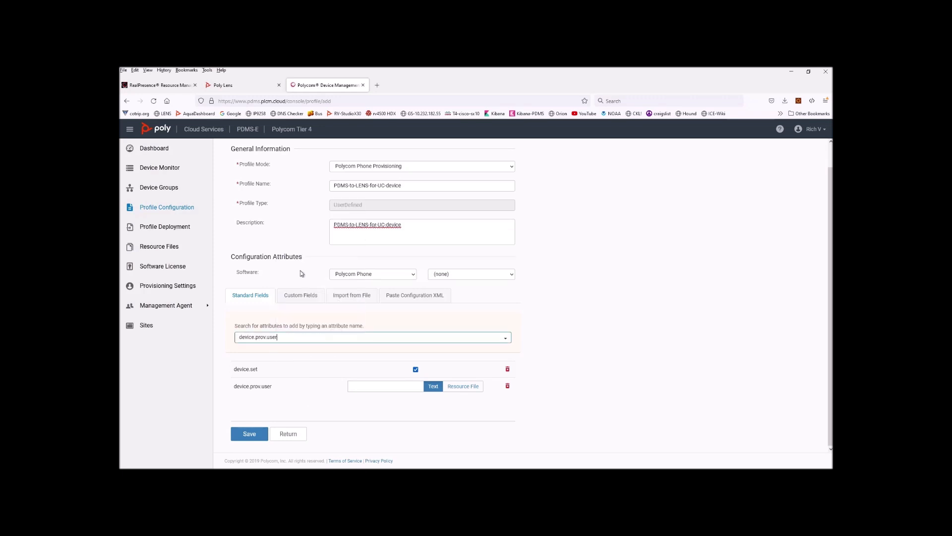
left_click(305, 339)
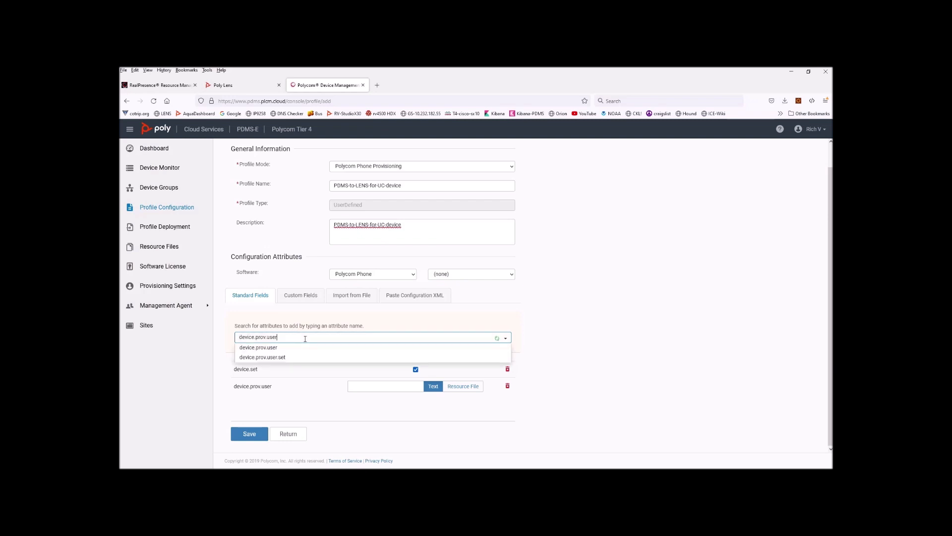
left_click(298, 358)
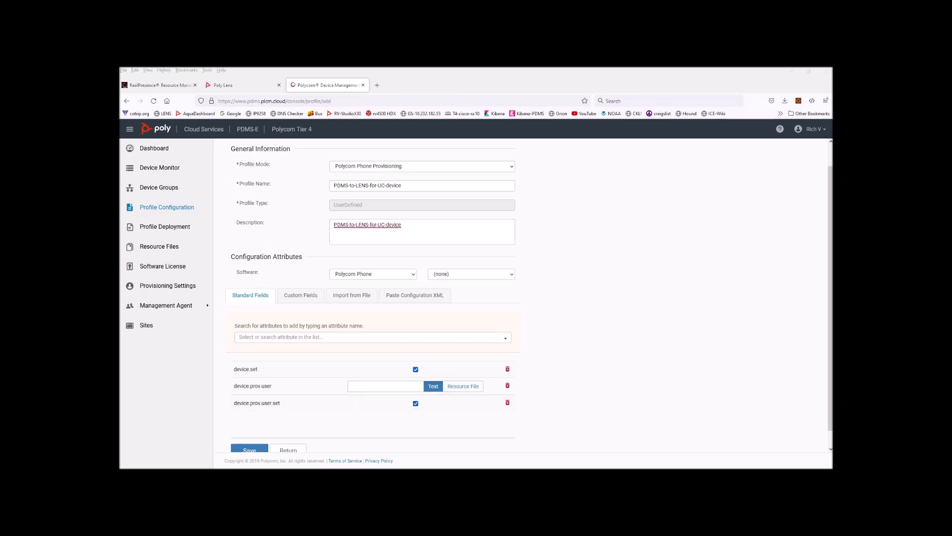
Step: Add the device.prov.password and device.prov.password.set attributes
left_click(268, 338)
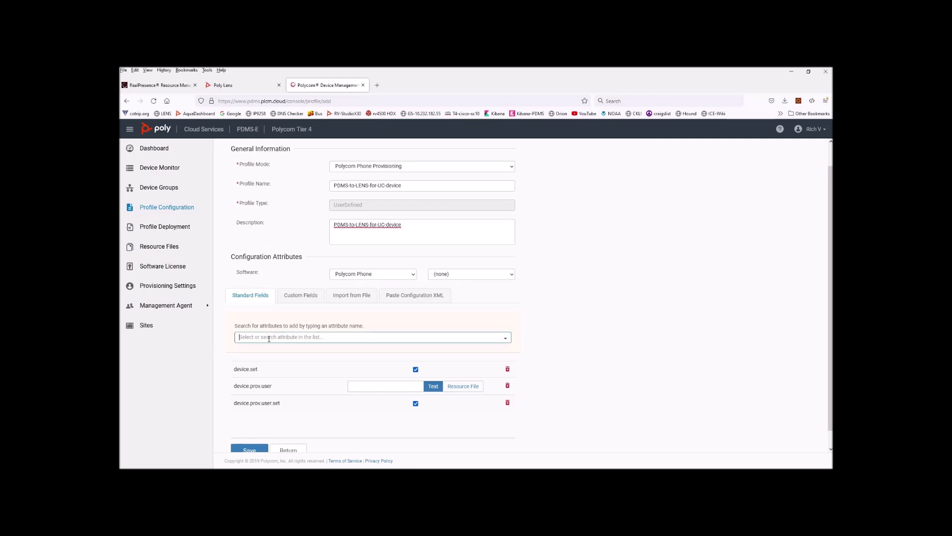
key("ctrl+v")
scroll(221, 320, "down", 1)
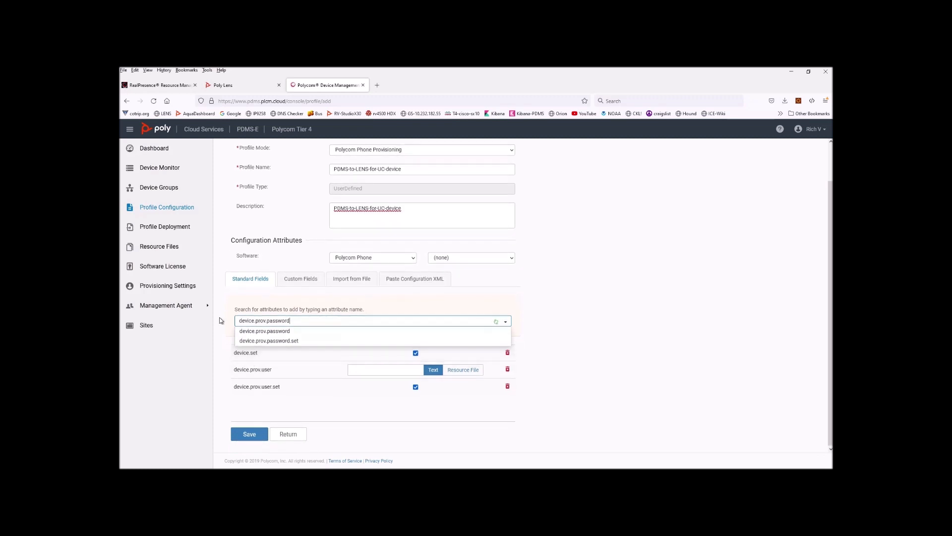
left_click(276, 332)
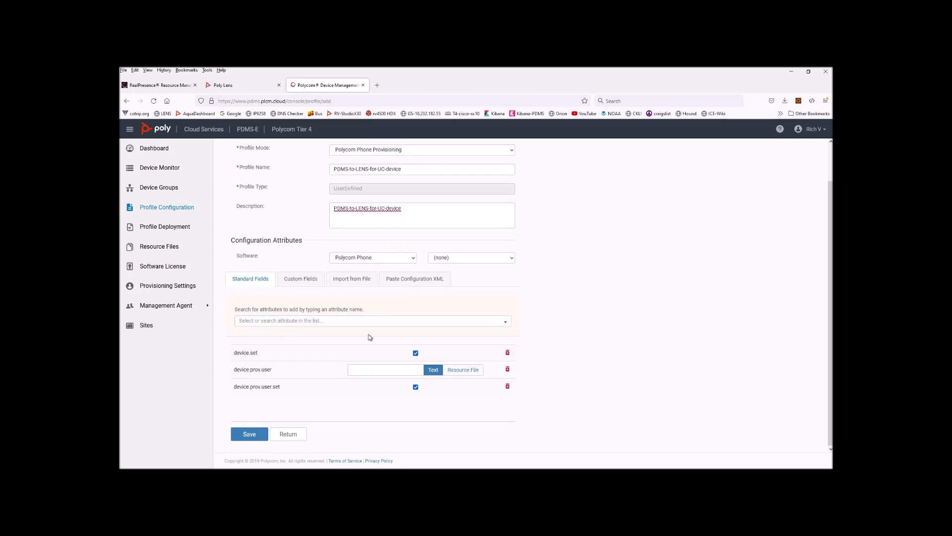
right_click(268, 321)
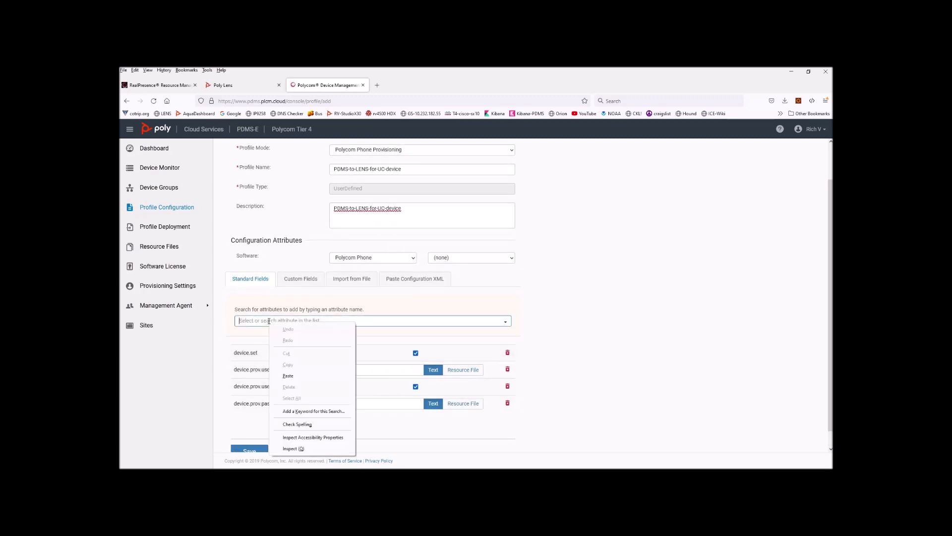
left_click(288, 375)
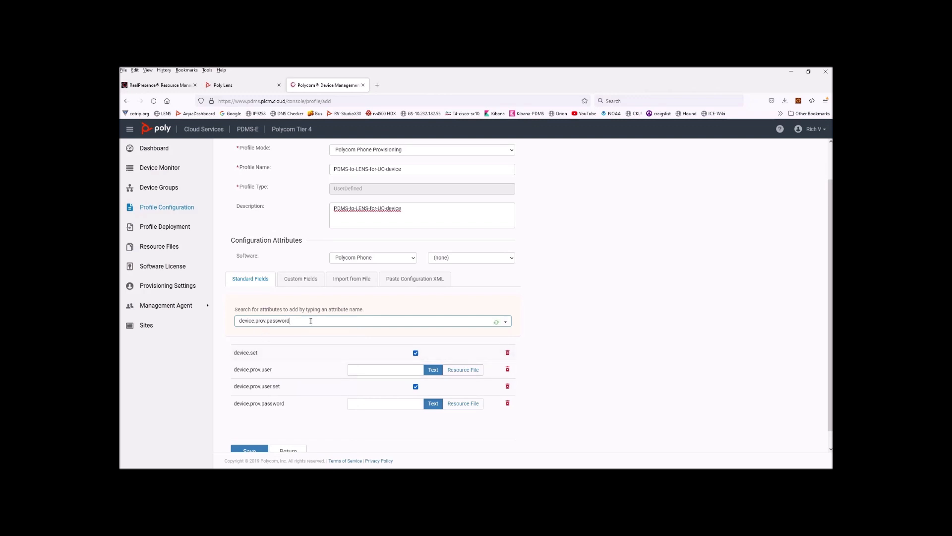
left_click(310, 321)
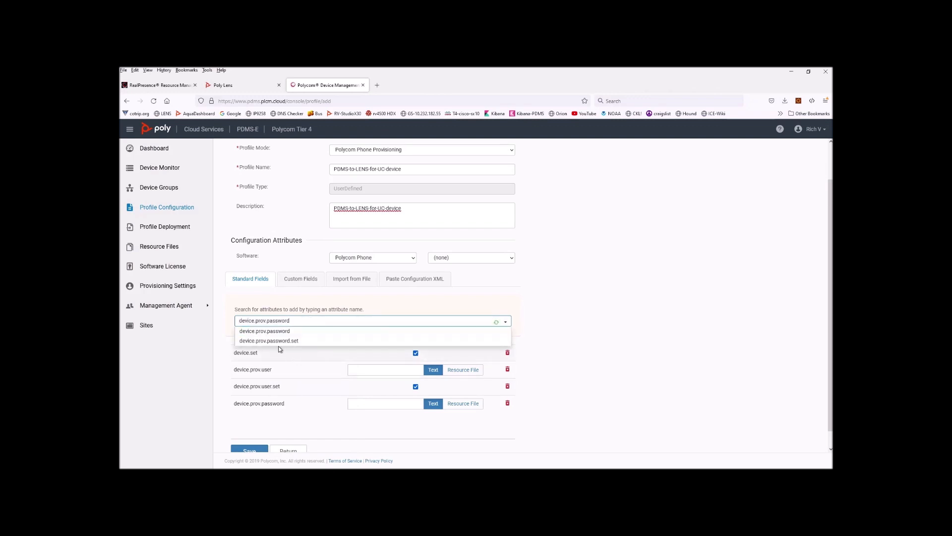
left_click(278, 341)
scroll(324, 381, "down", 2)
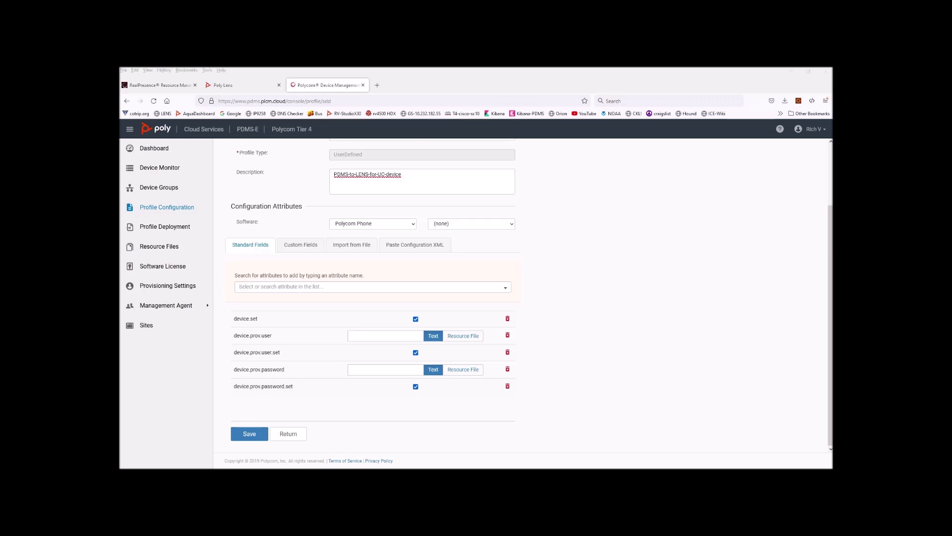
Step: Add the device.prov.serverName and device.prov.serverName.set attributes
left_click(275, 286)
type("device.prov.serverName")
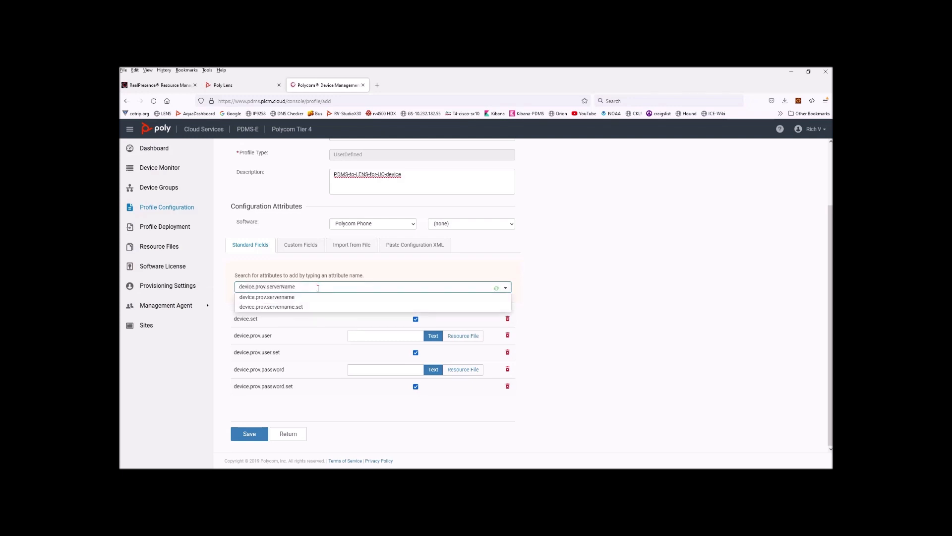
left_click(276, 298)
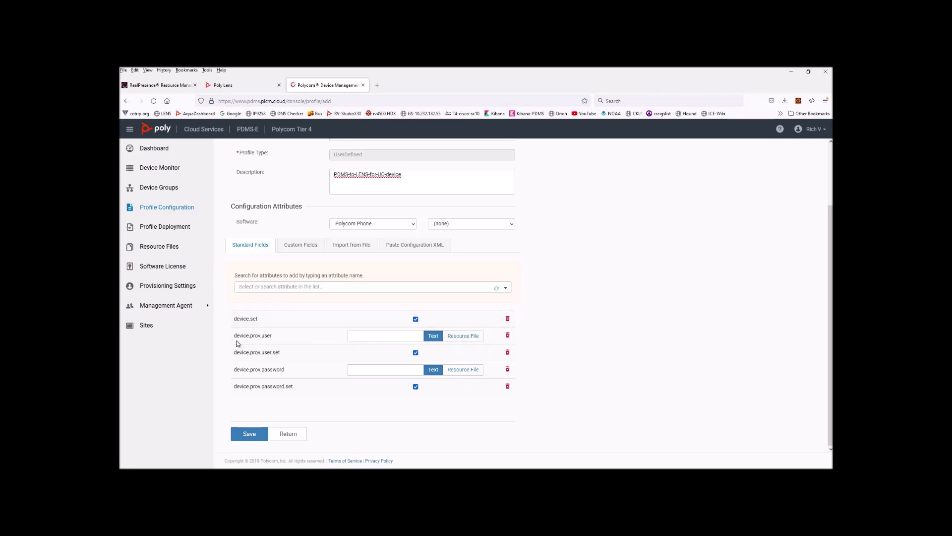
left_click(330, 288)
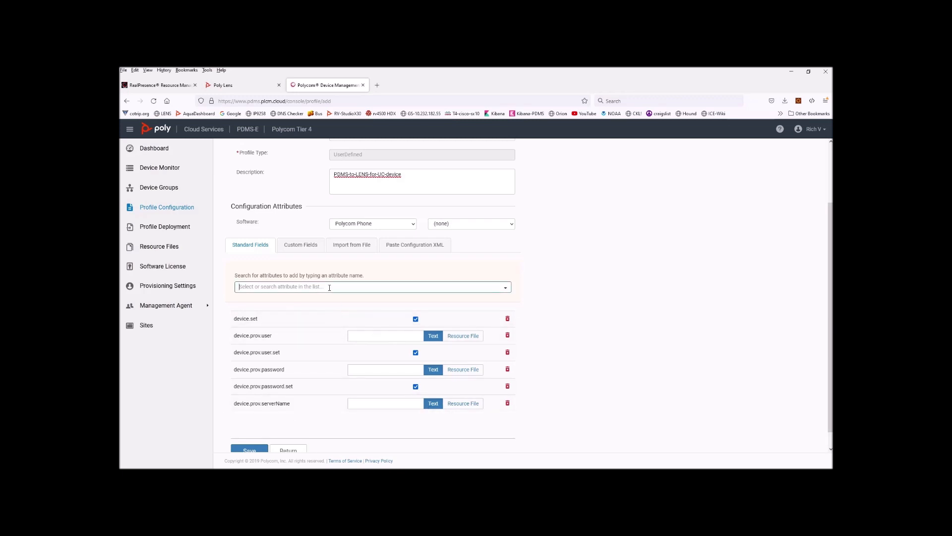
type("device.prov.serverName")
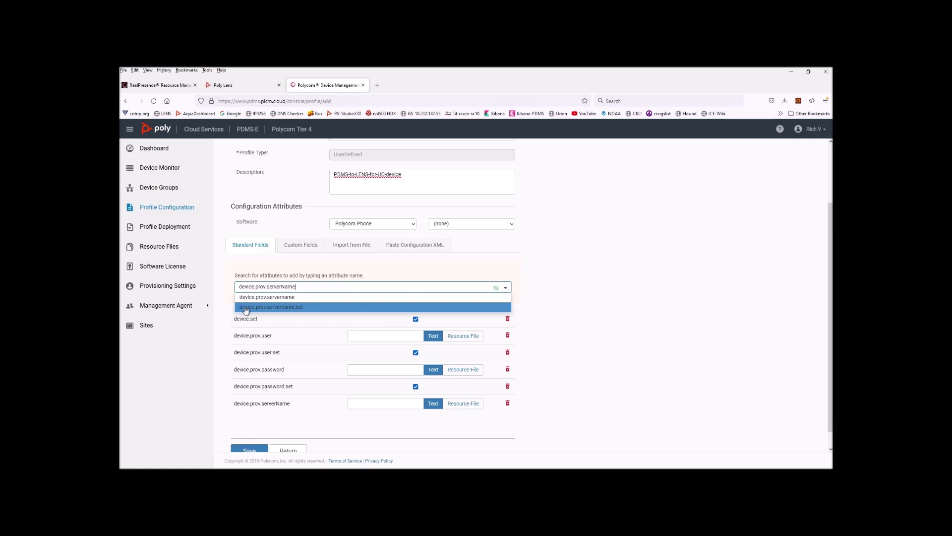
left_click(286, 307)
scroll(445, 394, "down", 1)
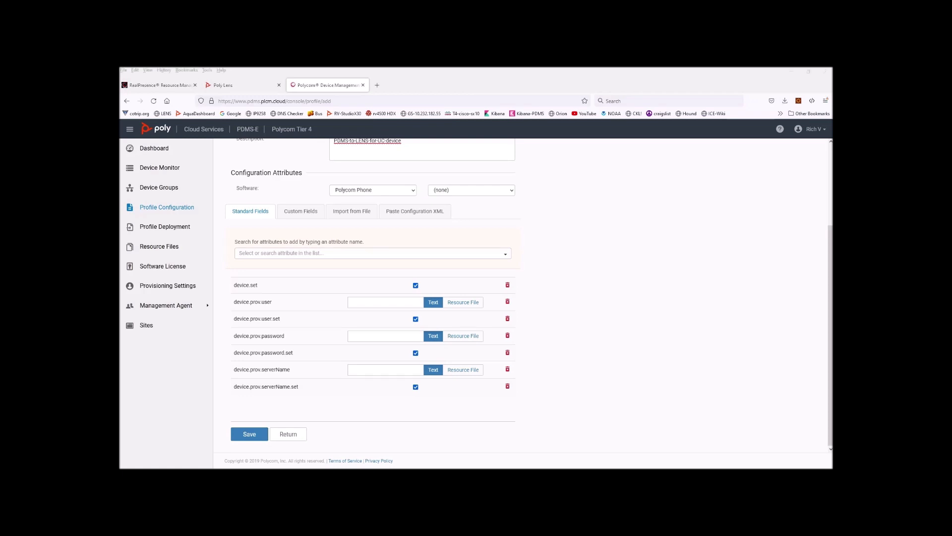
Step: Add device.prov.serverType and its .set flag, with the server type set to HTTPS
left_click(281, 254)
type("device.prov.serverType")
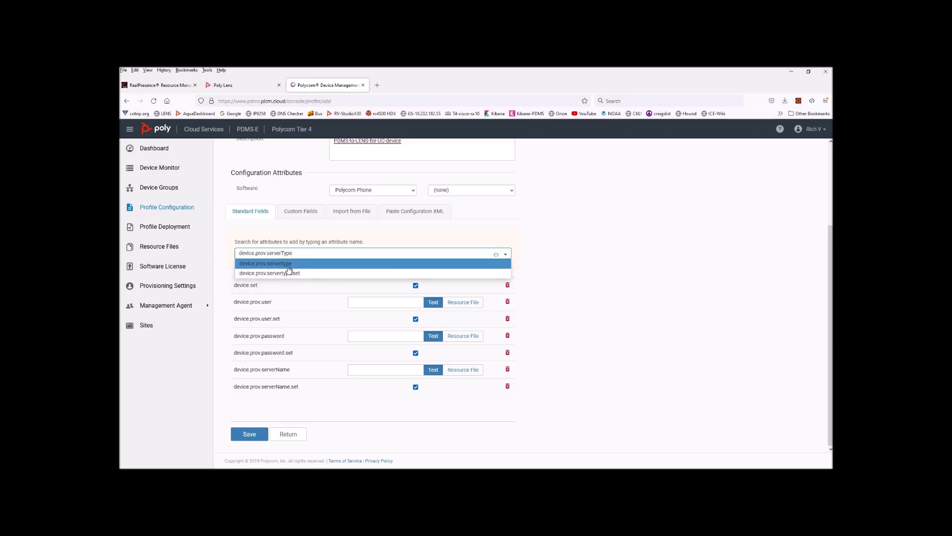
left_click(281, 264)
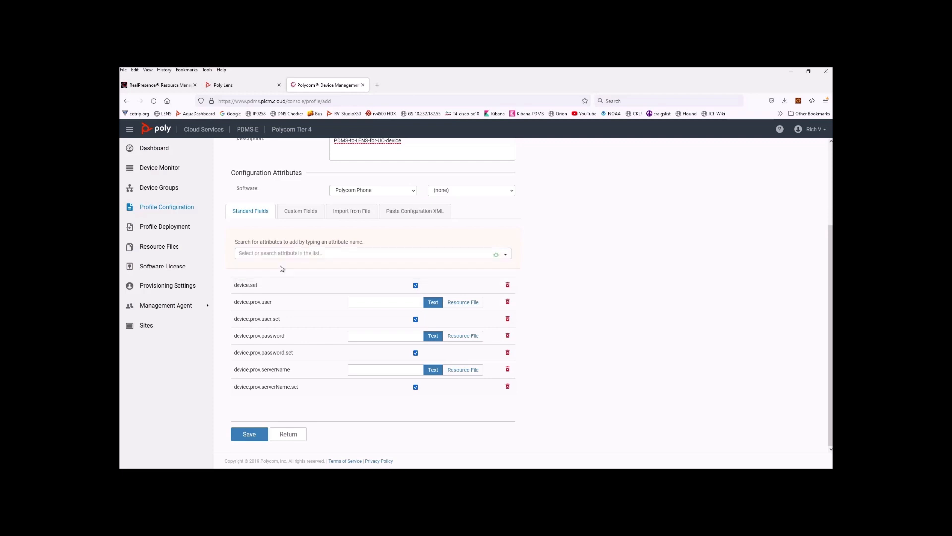
left_click(285, 250)
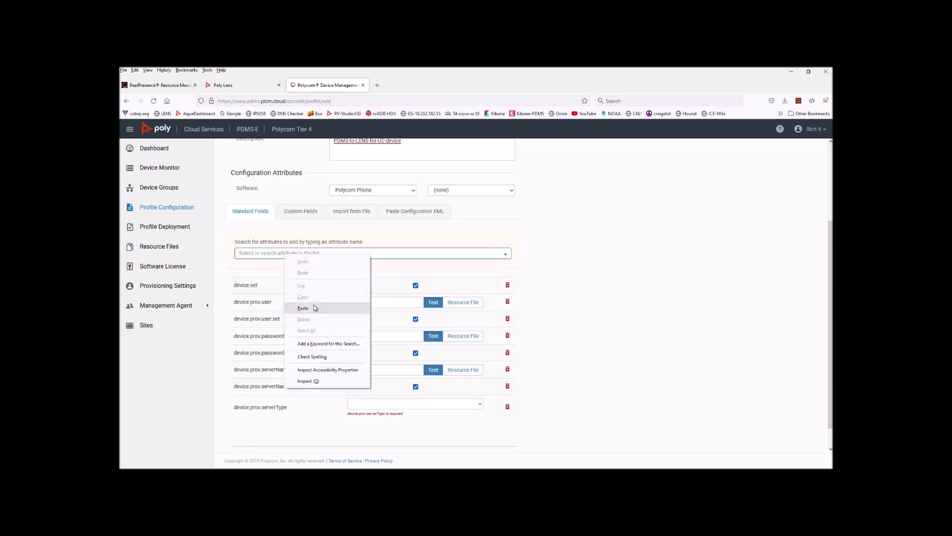
type("device.prov.serverType")
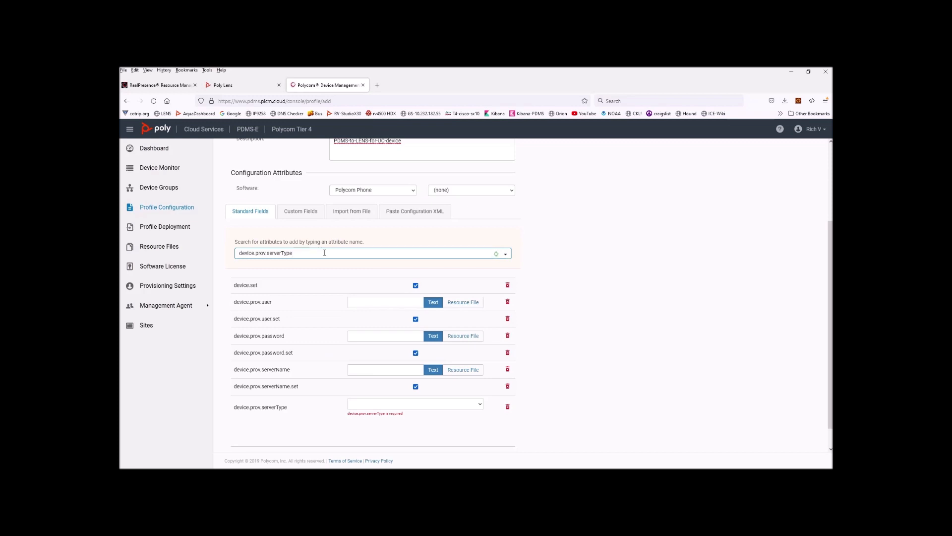
left_click(324, 252)
left_click(278, 272)
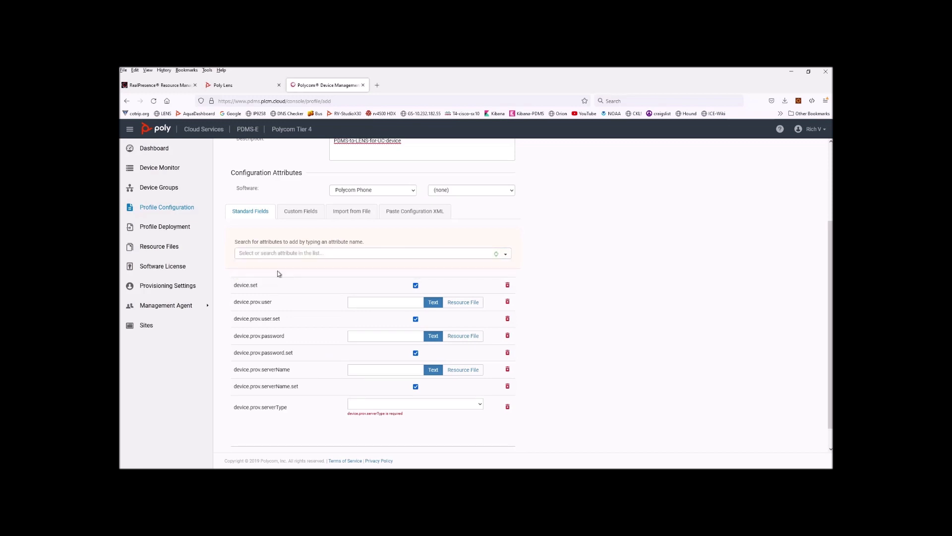
scroll(357, 406, "down", 1)
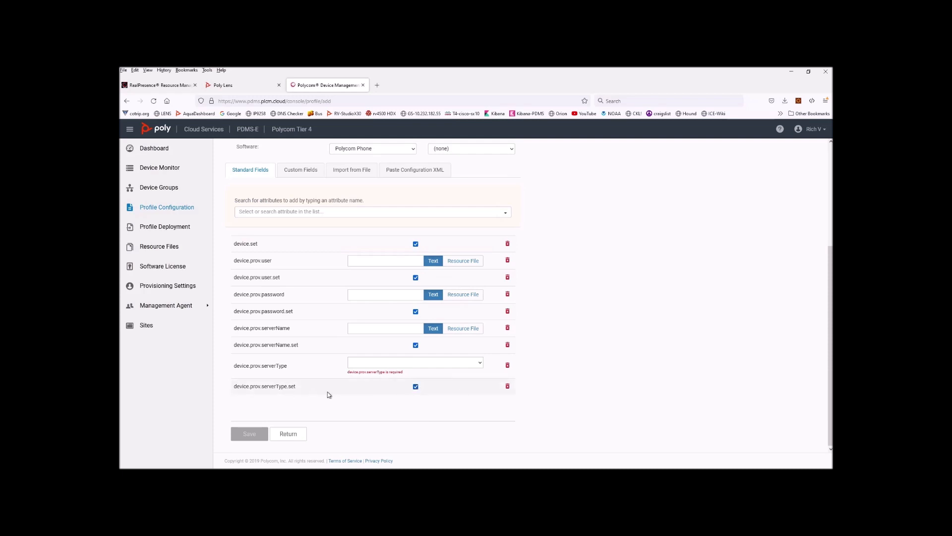
left_click(481, 364)
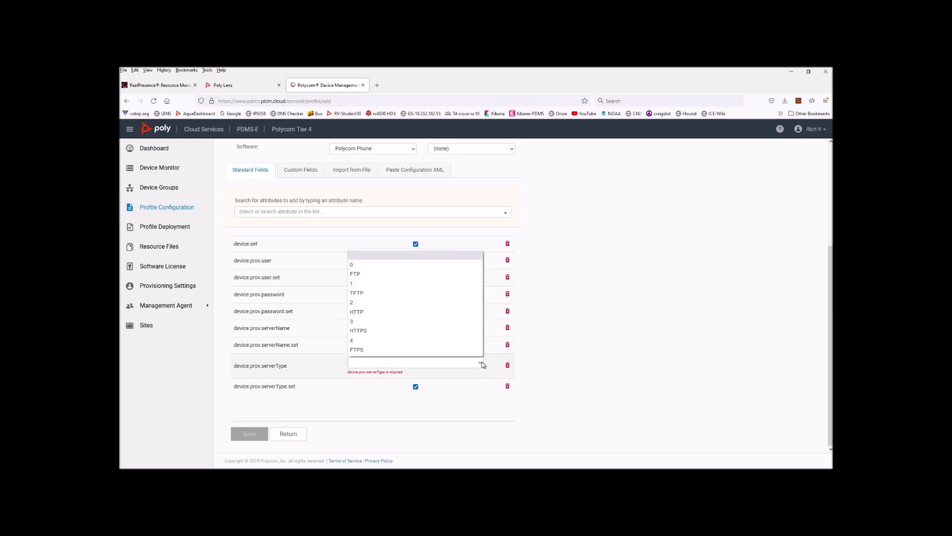
left_click(359, 330)
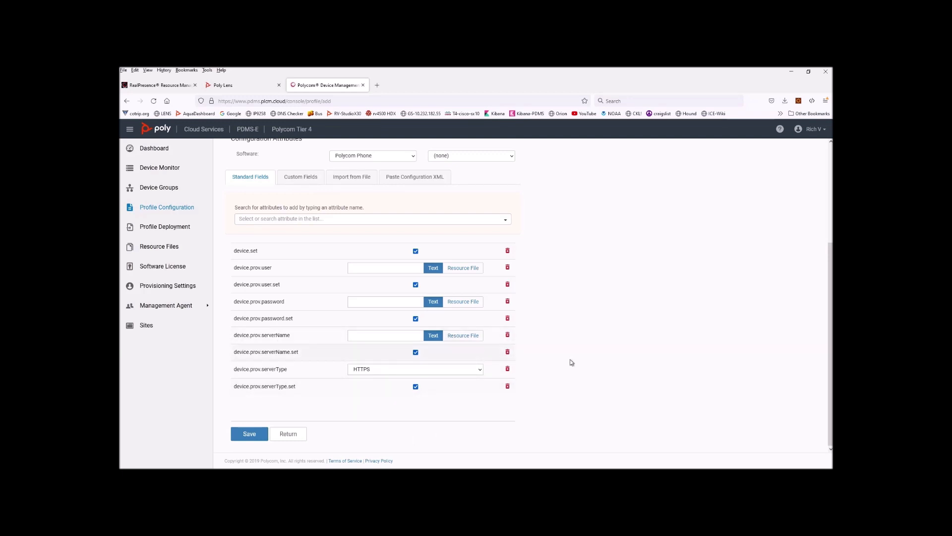
left_click(243, 86)
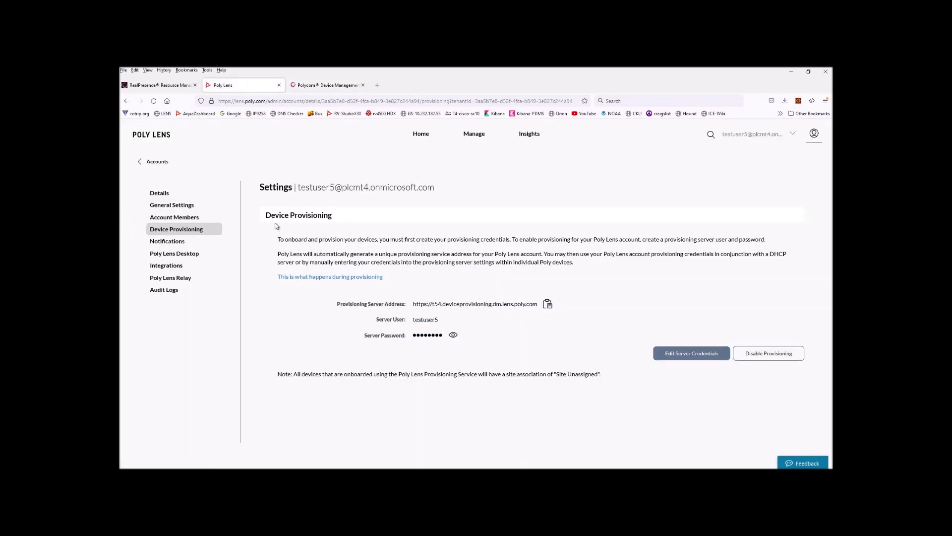
left_click(547, 305)
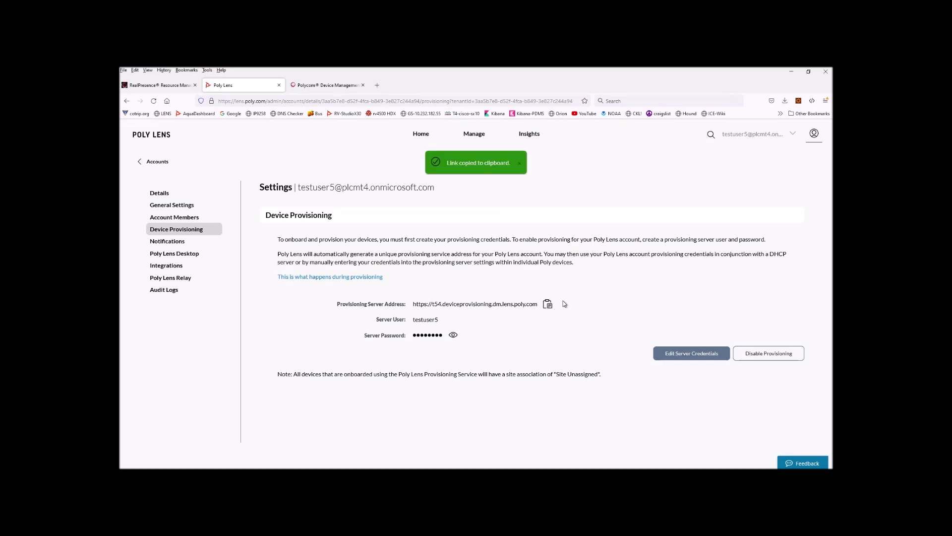
left_click(318, 85)
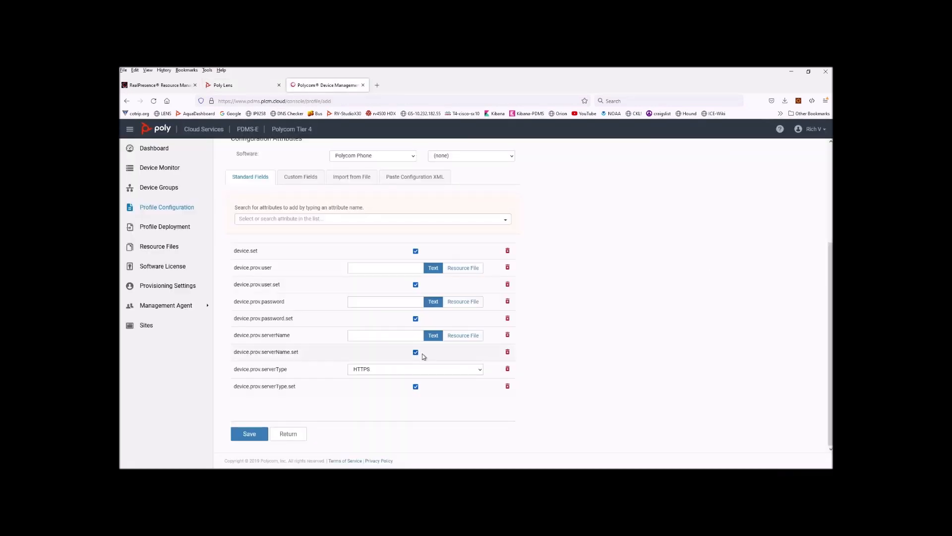
left_click(362, 336)
key("Left")
key("Left")
key("Left")
key("Left")
key("Left")
key("Left")
key("Left")
key("Left")
key("Left")
key("Left")
key("Left")
key("Left")
key("Left")
key("Left")
key("Left")
key("Left")
key("Left")
key("Left")
key("Left")
key("Left")
left_click_drag(370, 336, 335, 336)
key("BackSpace")
scroll(500, 272, "up", 1)
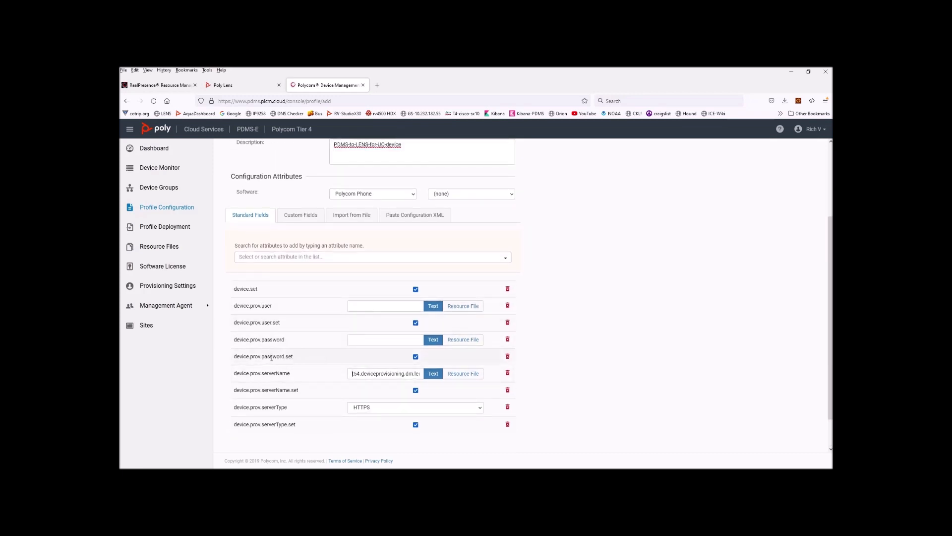
left_click(233, 85)
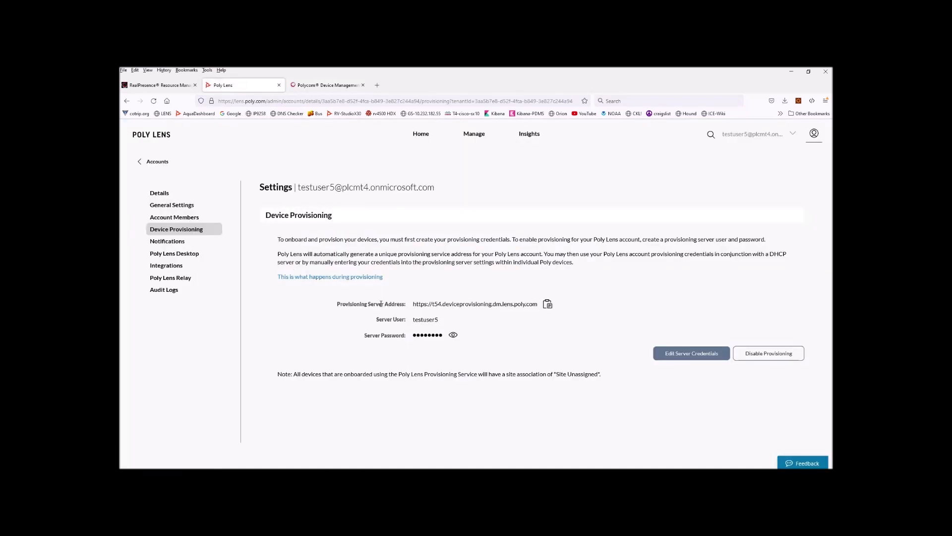
Step: Copy the Lens server user name into device.prov.user and save the profile
left_click_drag(440, 320, 413, 320)
right_click(414, 320)
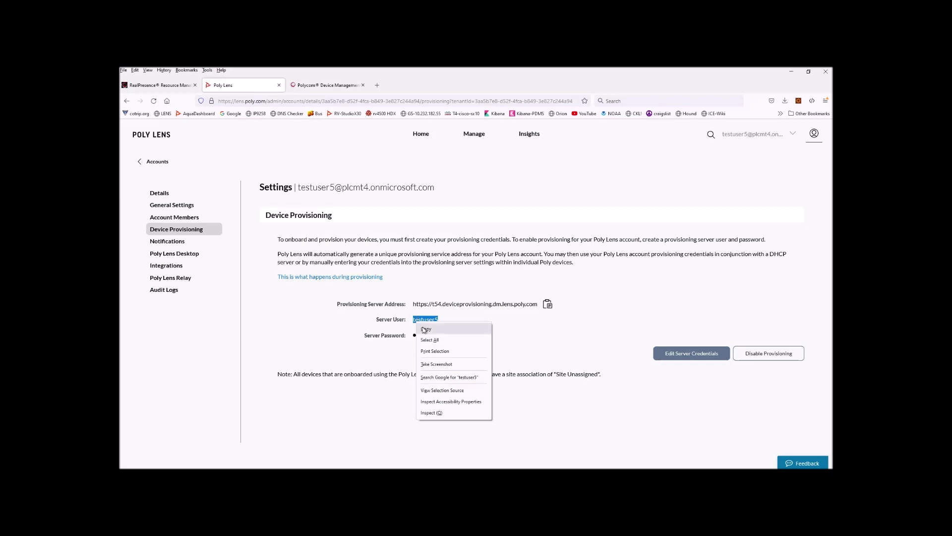
left_click(424, 328)
left_click(325, 84)
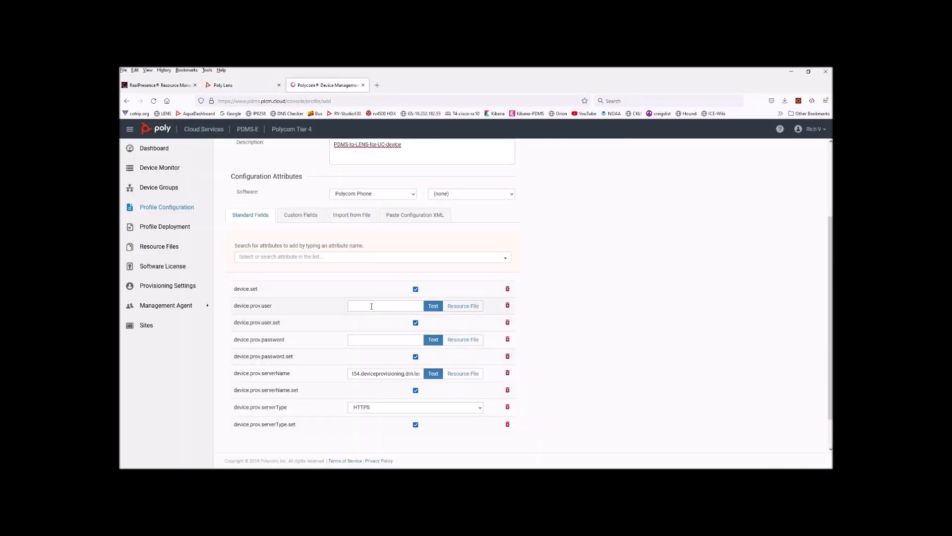
left_click(371, 306)
key("ctrl+v")
key("ctrl+v")
scroll(361, 341, "up", 3)
scroll(335, 368, "down", 4)
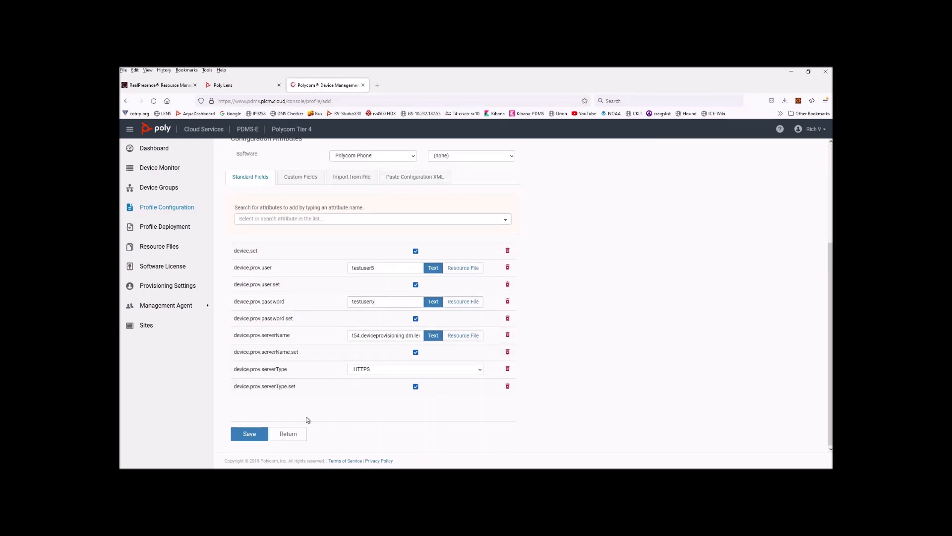
left_click(249, 434)
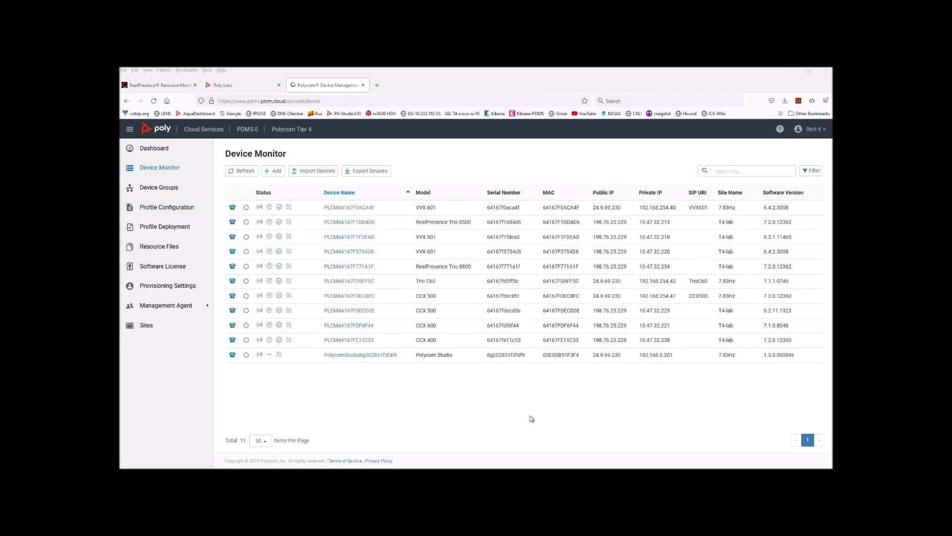
Step: Add PDMS-to-LENS-for-UC-device to device PLCM64167F0ACA4F's profiles, save, and apply it immediately
left_click(169, 169)
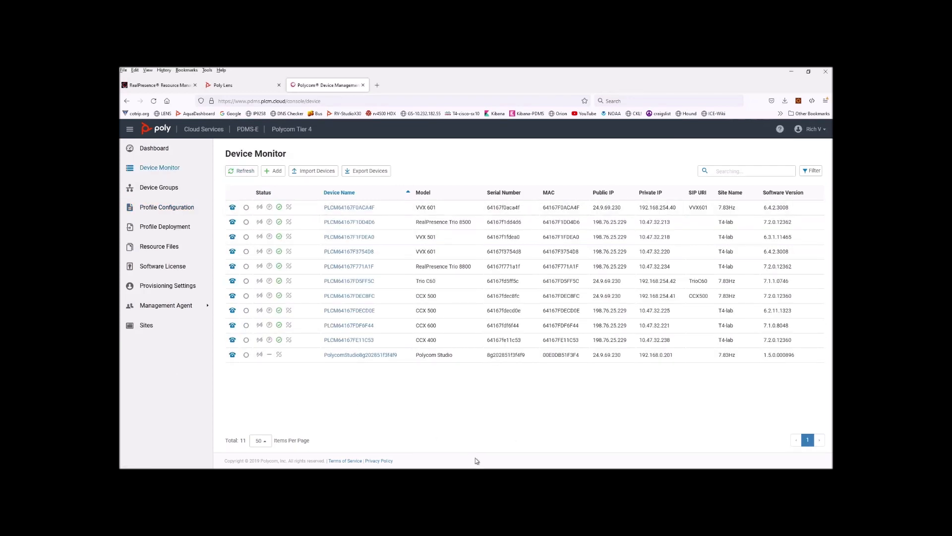
left_click(346, 208)
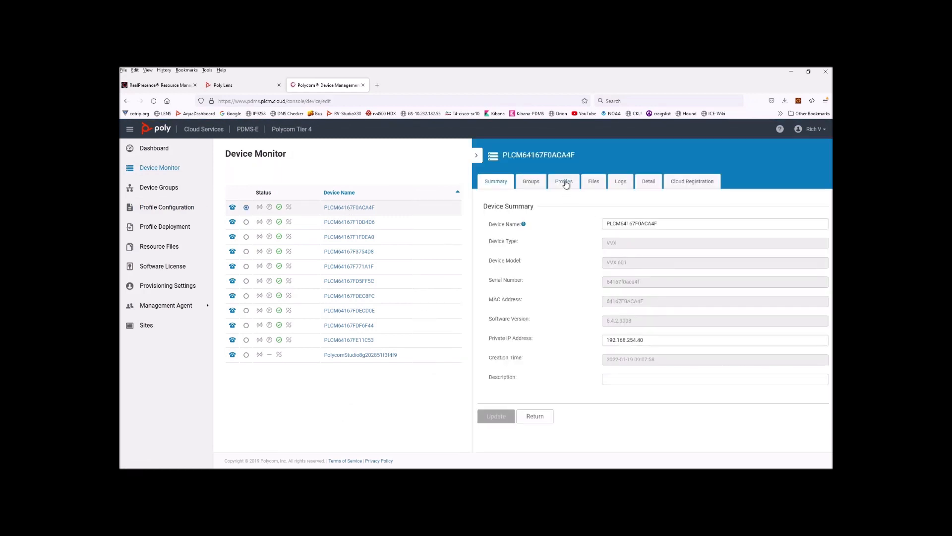
left_click(564, 183)
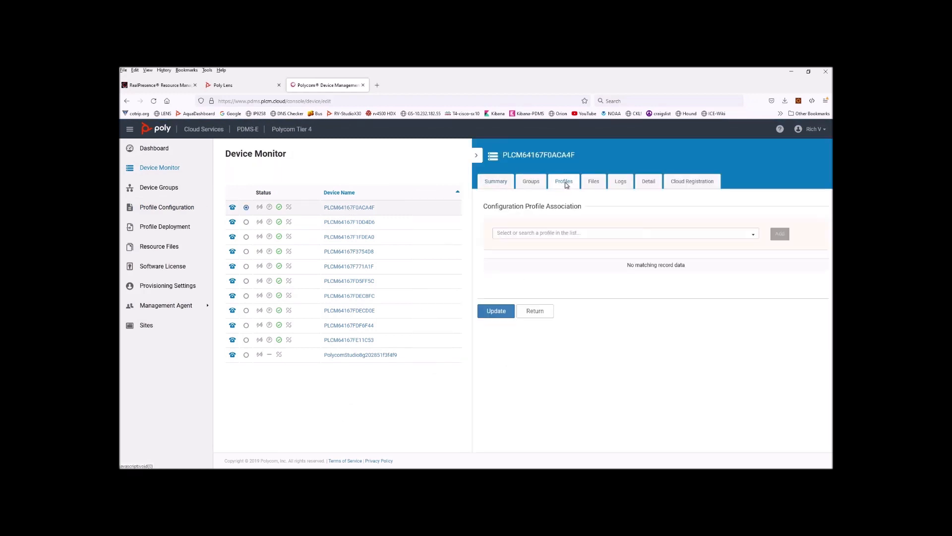
left_click(581, 237)
left_click_drag(581, 237, 493, 235)
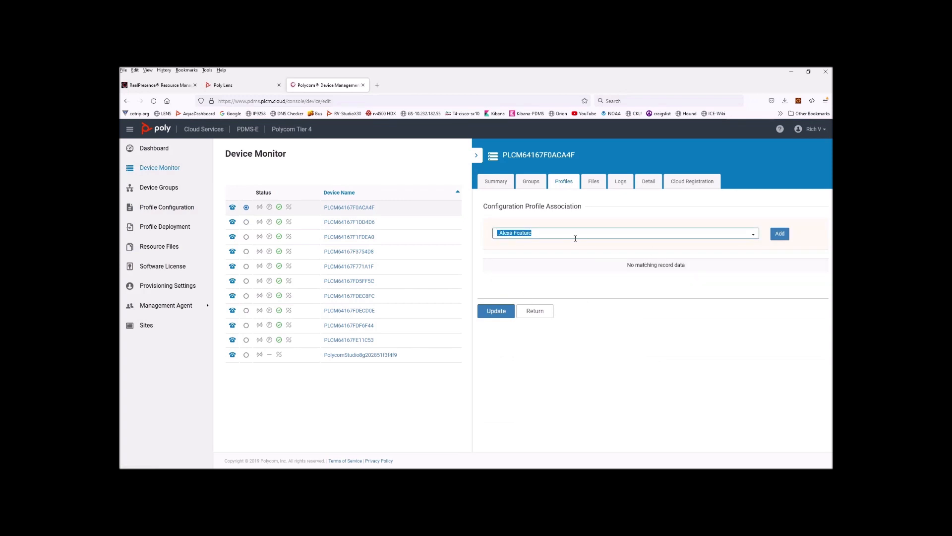
type("PDMS")
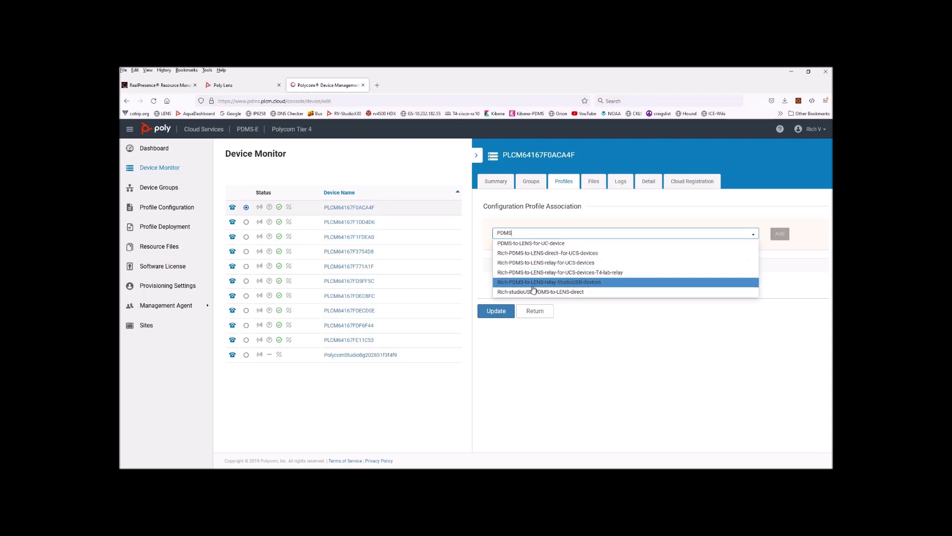
left_click(533, 244)
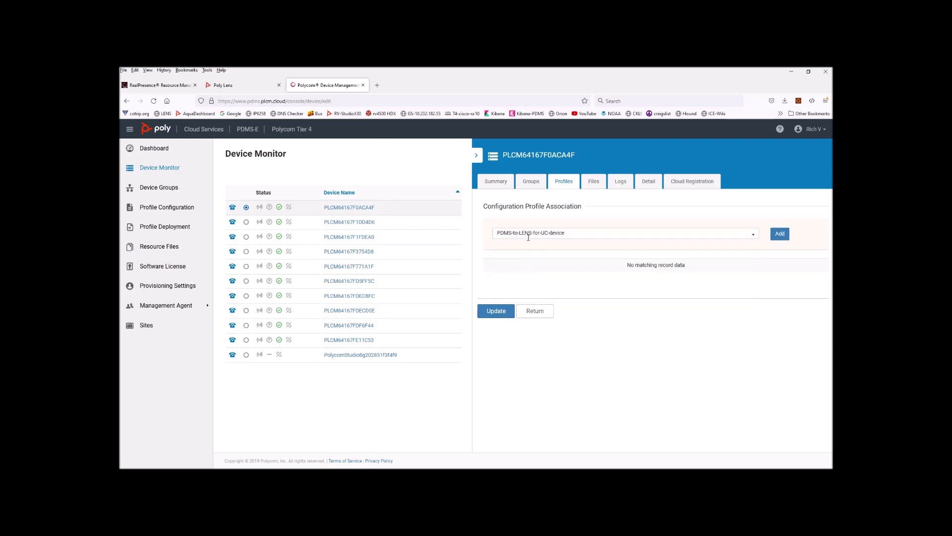
left_click(780, 234)
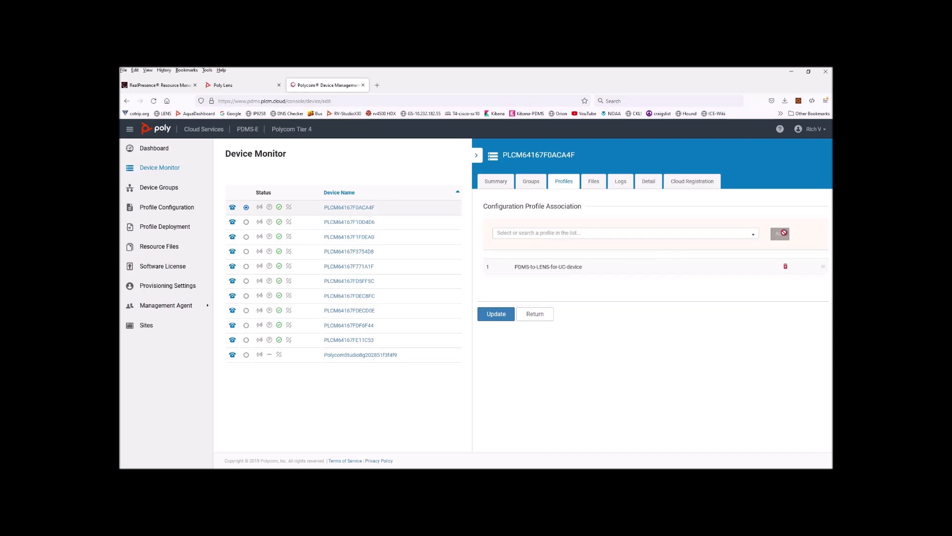
left_click(498, 315)
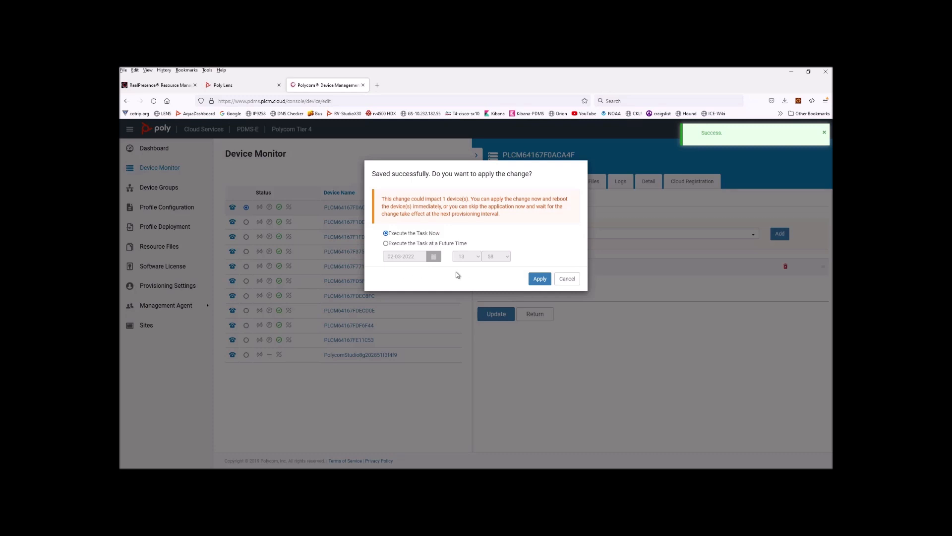
left_click(539, 279)
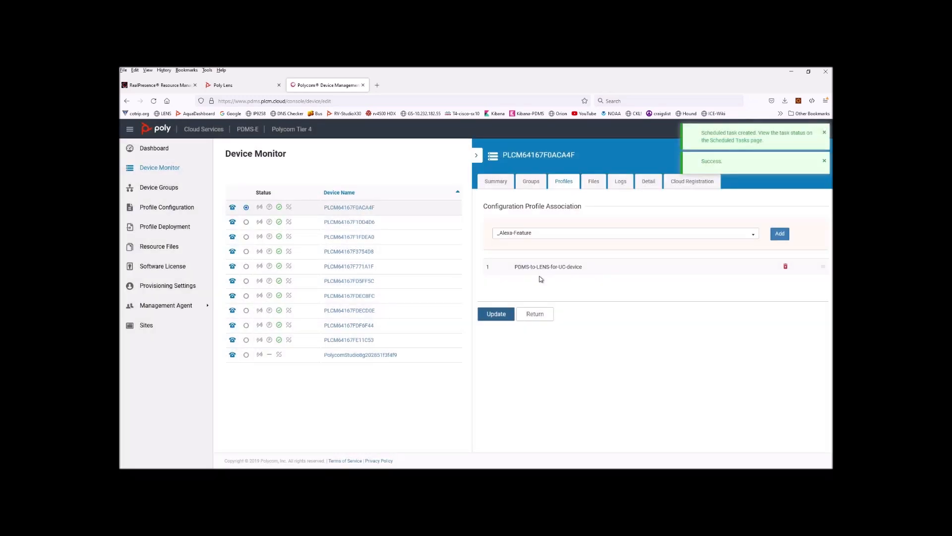